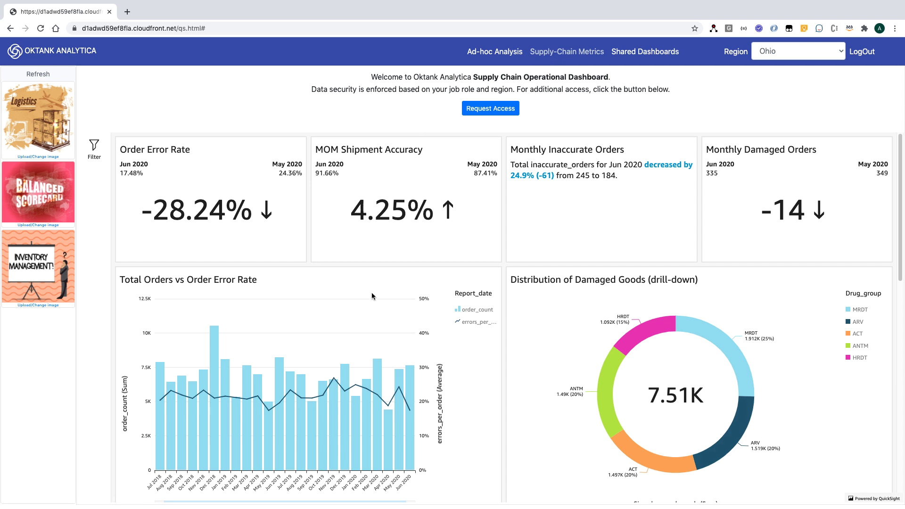
Leave the Logistics dashboard for the Balanced Scorecard and scan its revenue and ratio charts
{"action": "scroll", "coordinate": [317, 298], "scroll_direction": "down", "scroll_amount": 3}
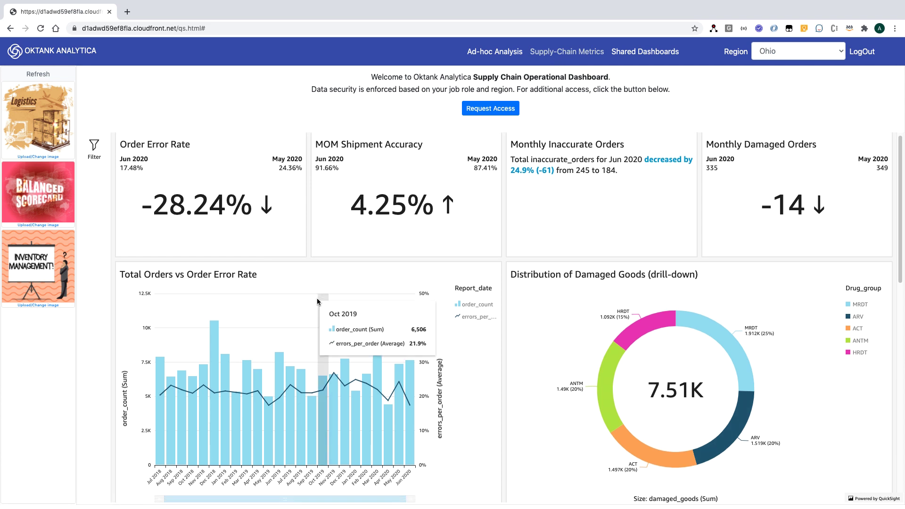
{"action": "scroll", "coordinate": [317, 299], "scroll_direction": "down", "scroll_amount": 10}
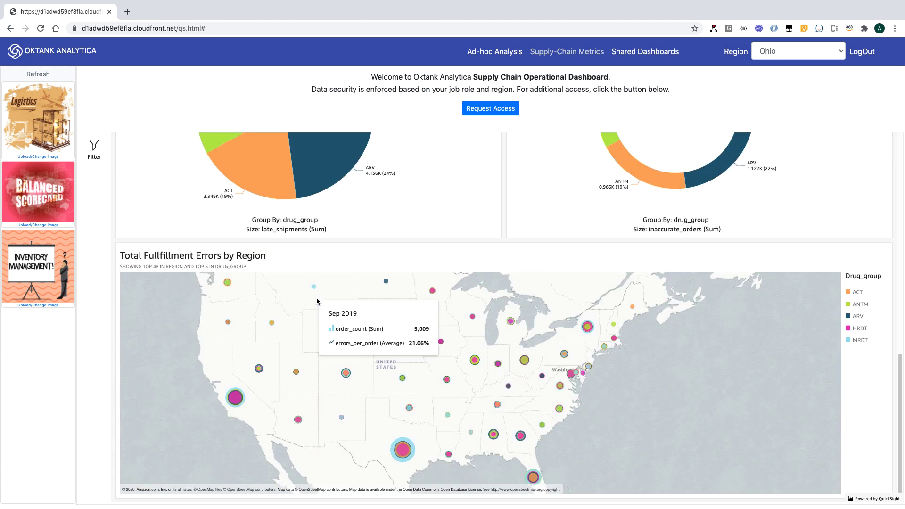
{"action": "scroll", "coordinate": [316, 299], "scroll_direction": "up", "scroll_amount": 15}
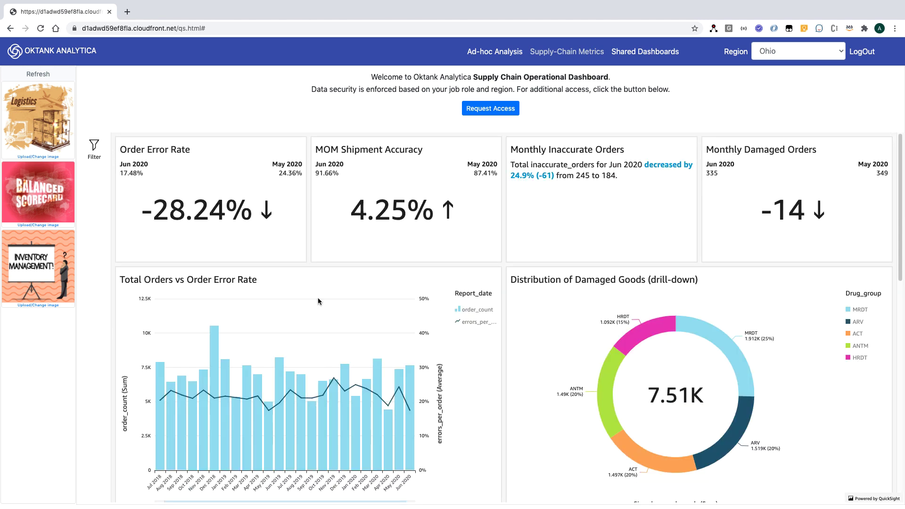
{"action": "left_click", "coordinate": [52, 203]}
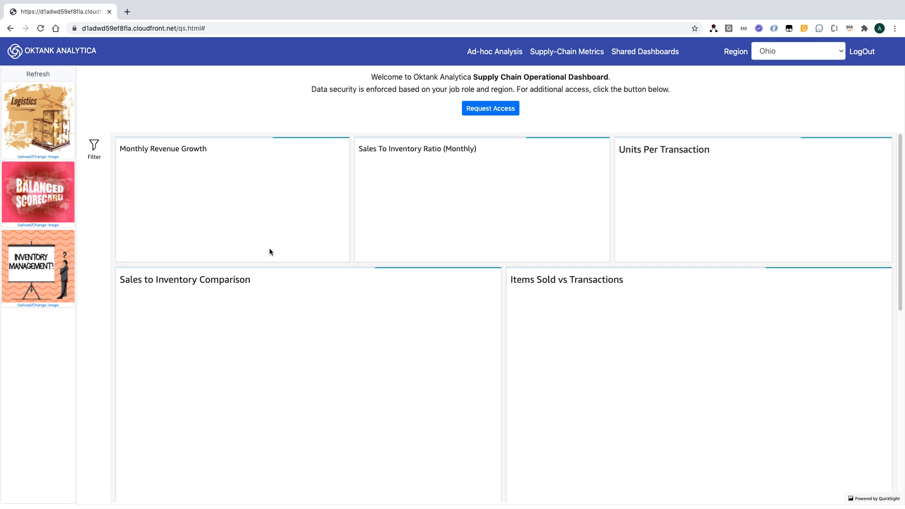
{"action": "scroll", "coordinate": [276, 251], "scroll_direction": "down", "scroll_amount": 4}
{"action": "scroll", "coordinate": [278, 255], "scroll_direction": "down", "scroll_amount": 5}
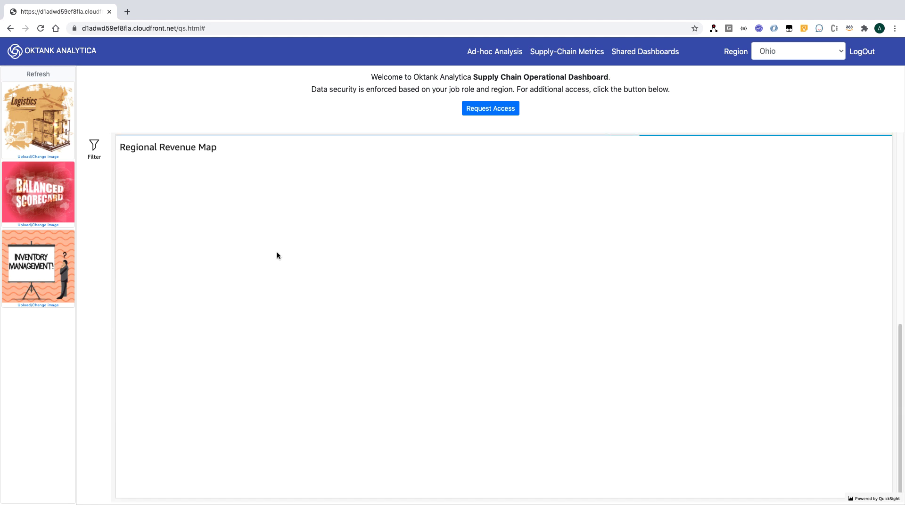
{"action": "scroll", "coordinate": [277, 255], "scroll_direction": "up", "scroll_amount": 9}
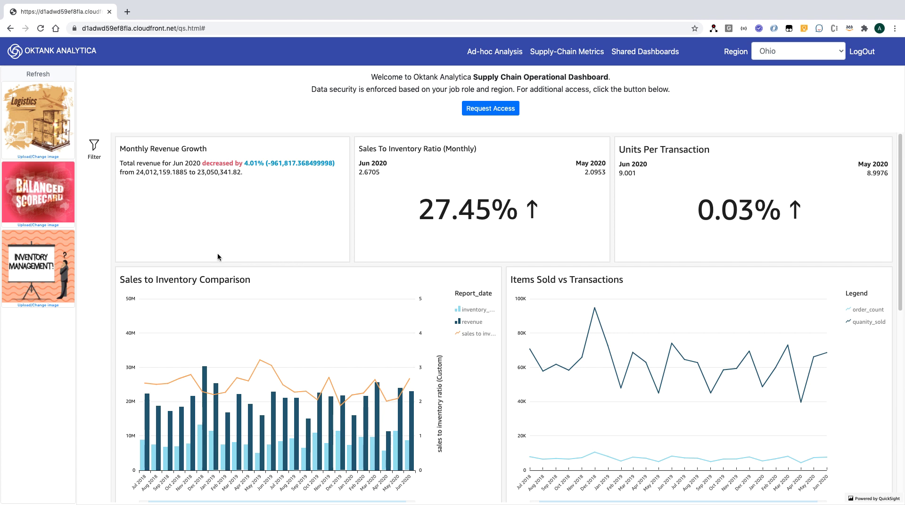
Open the Inventory Management dashboard, then resize the browser window and restore full screen
{"action": "left_click", "coordinate": [43, 276]}
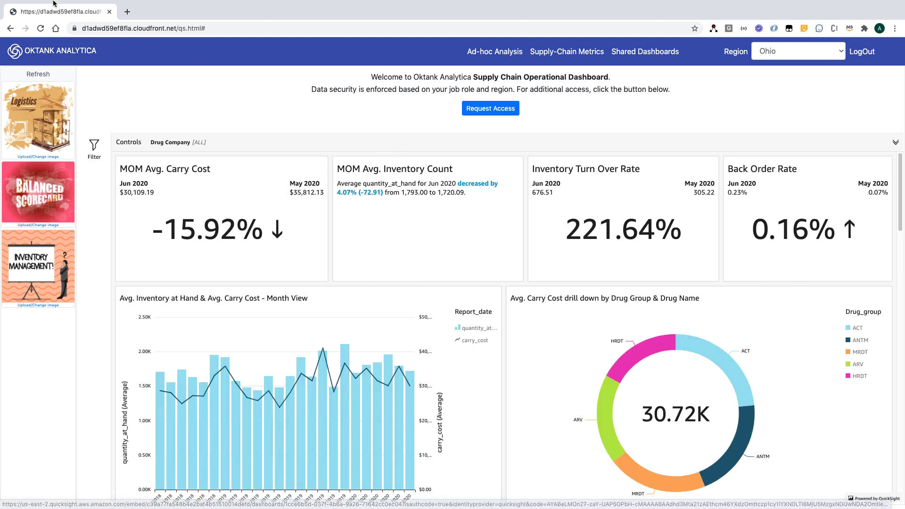
{"action": "mouse_move", "coordinate": [52, 4]}
{"action": "left_click", "coordinate": [28, 15]}
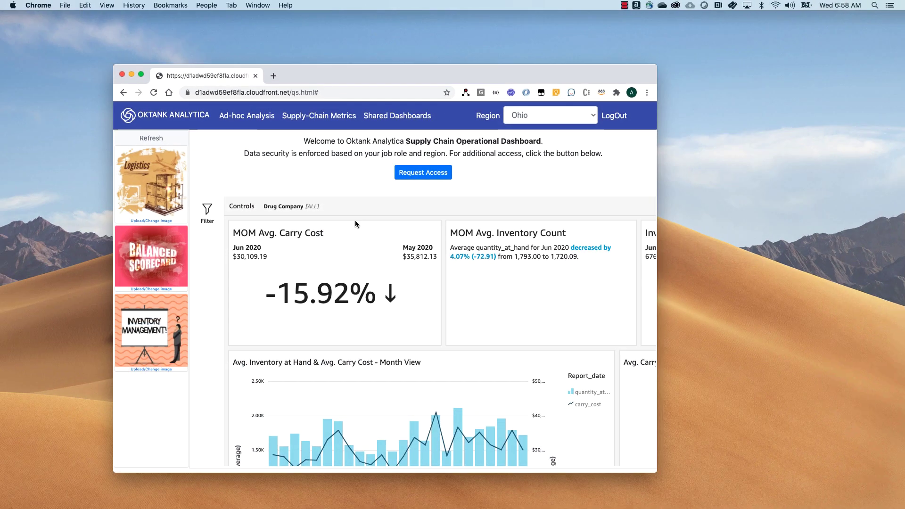
{"action": "left_click_drag", "start_coordinate": [655, 466], "coordinate": [664, 448]}
{"action": "key", "text": "ctrl+super+f"}
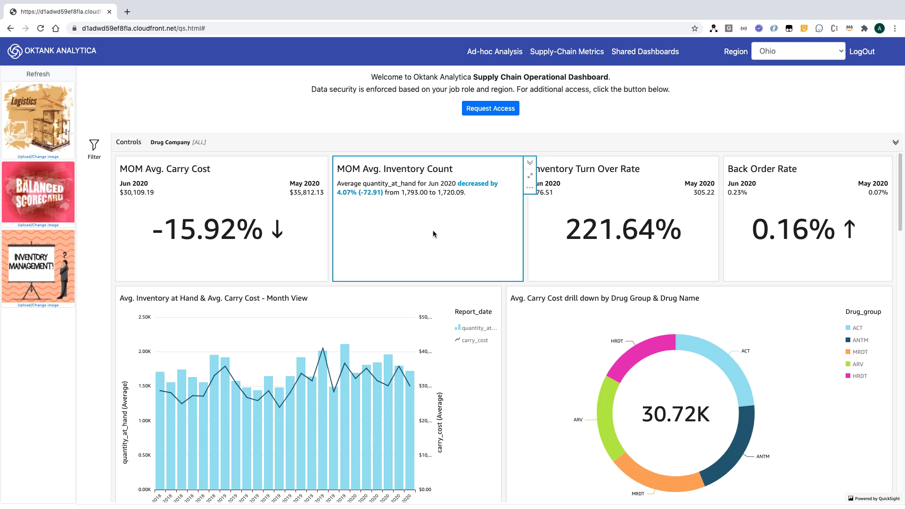
Filter the month chart to Mar 2020 and drill the ANTM carry-cost slice down to drug_name
{"action": "mouse_move", "coordinate": [302, 328]}
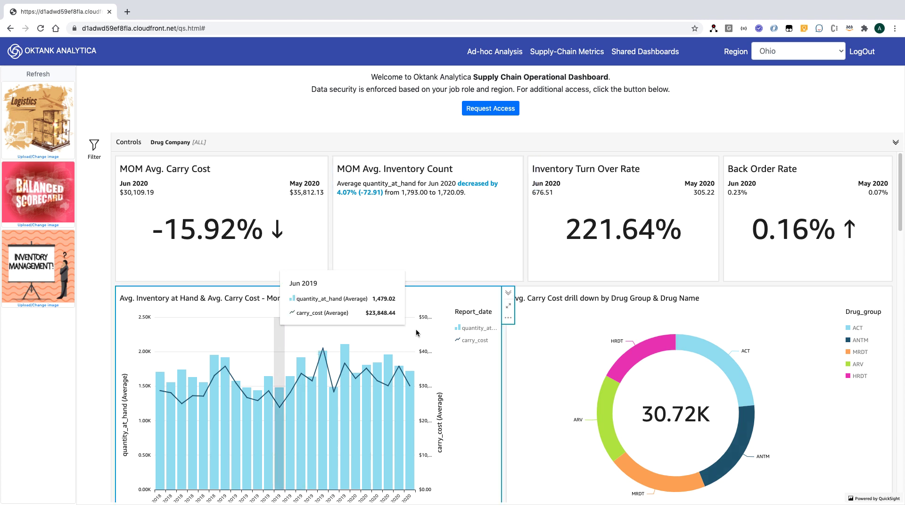
{"action": "scroll", "coordinate": [415, 334], "scroll_direction": "down", "scroll_amount": 2}
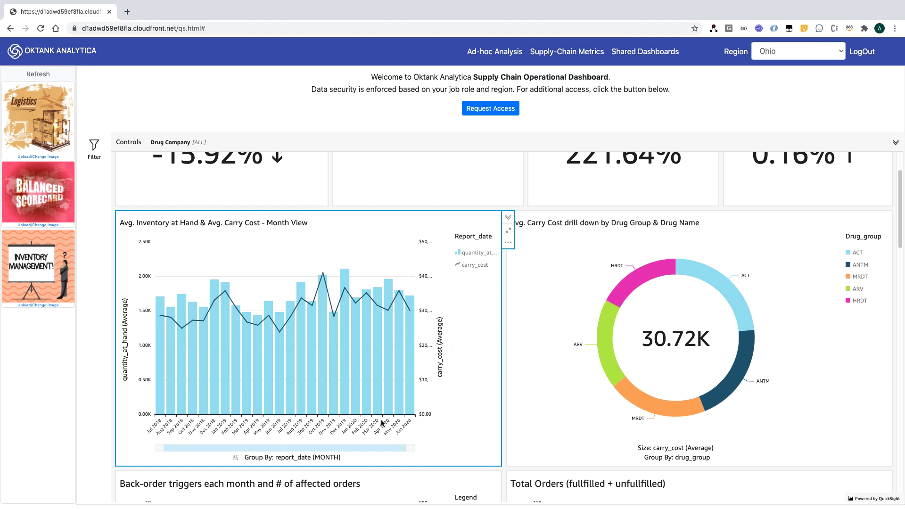
{"action": "left_click", "coordinate": [376, 403]}
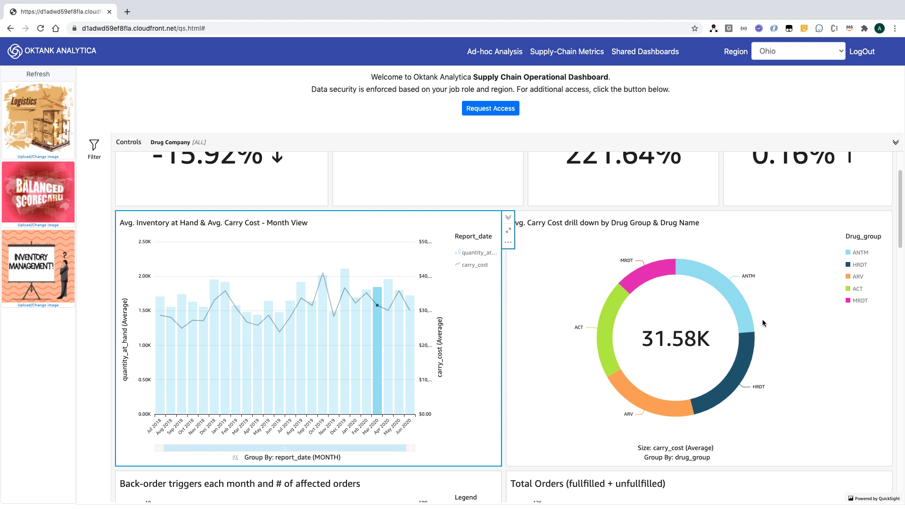
{"action": "left_click", "coordinate": [725, 289]}
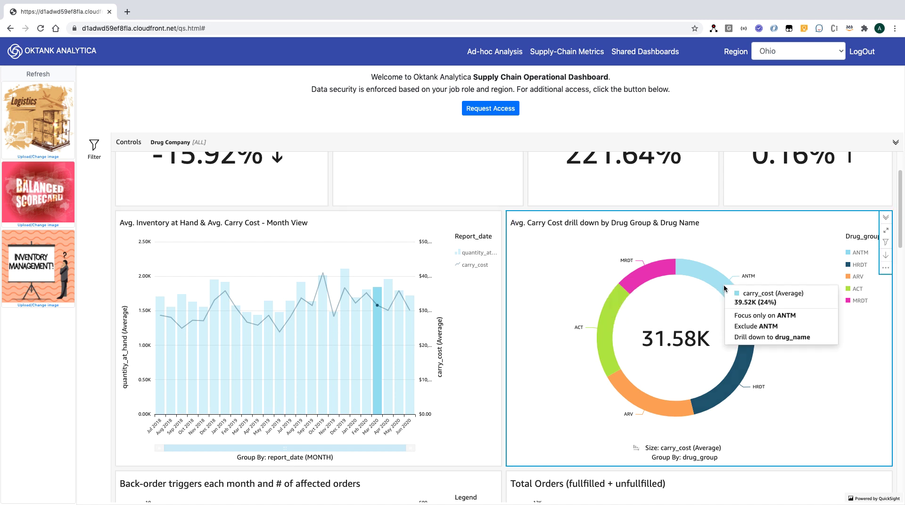
{"action": "left_click", "coordinate": [739, 337]}
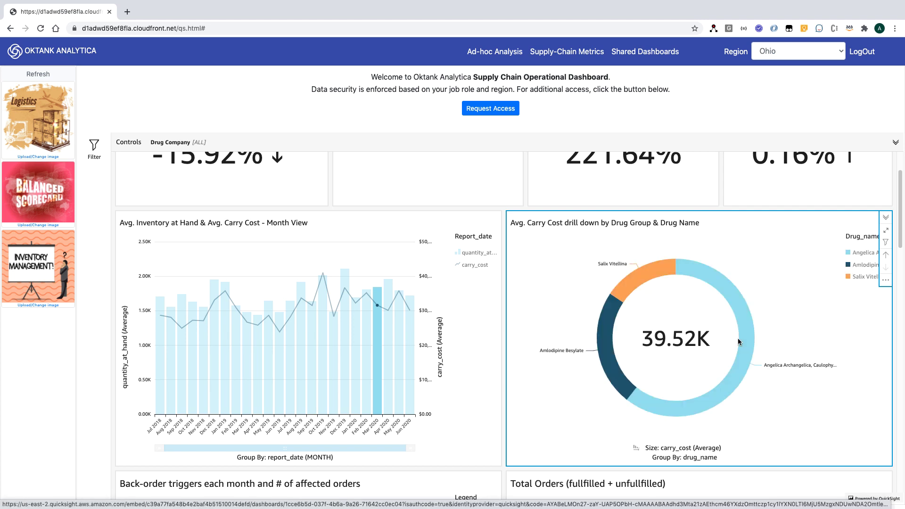
{"action": "mouse_move", "coordinate": [738, 337]}
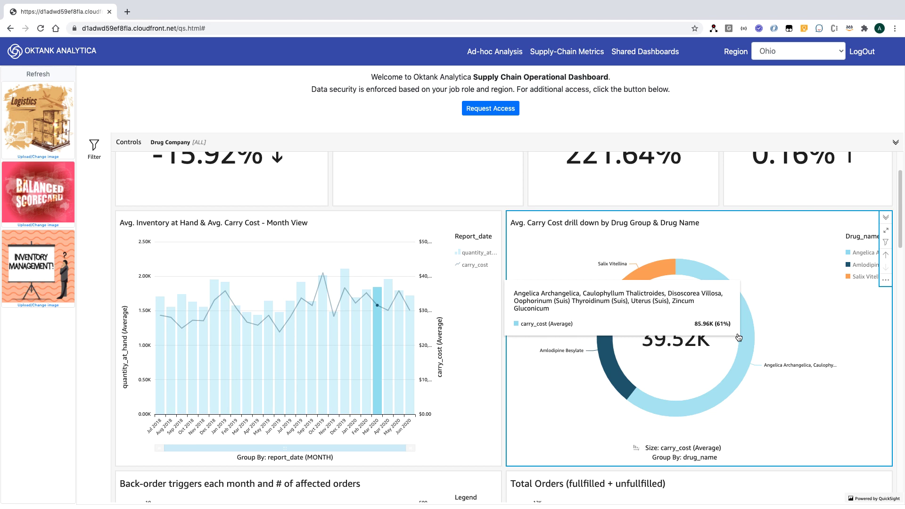
Select the Total Orders forecast chart and open actions for its Dec 2018 point (10,634 orders)
{"action": "scroll", "coordinate": [576, 356], "scroll_direction": "down", "scroll_amount": 5}
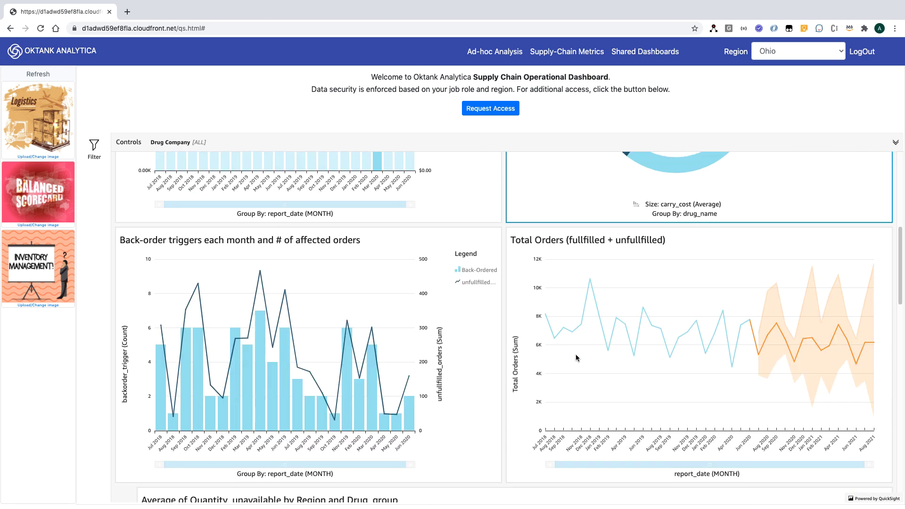
{"action": "scroll", "coordinate": [575, 358], "scroll_direction": "down", "scroll_amount": 1}
{"action": "mouse_move", "coordinate": [684, 238]}
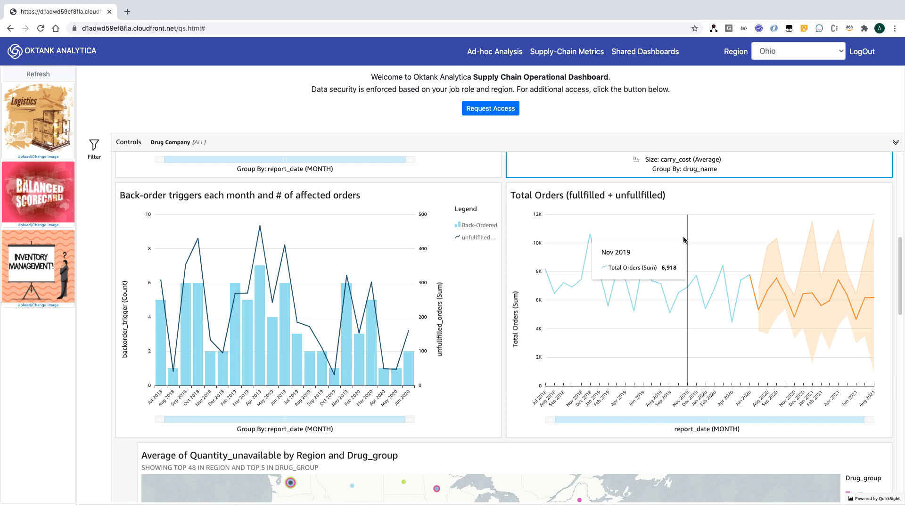
{"action": "left_click", "coordinate": [683, 240]}
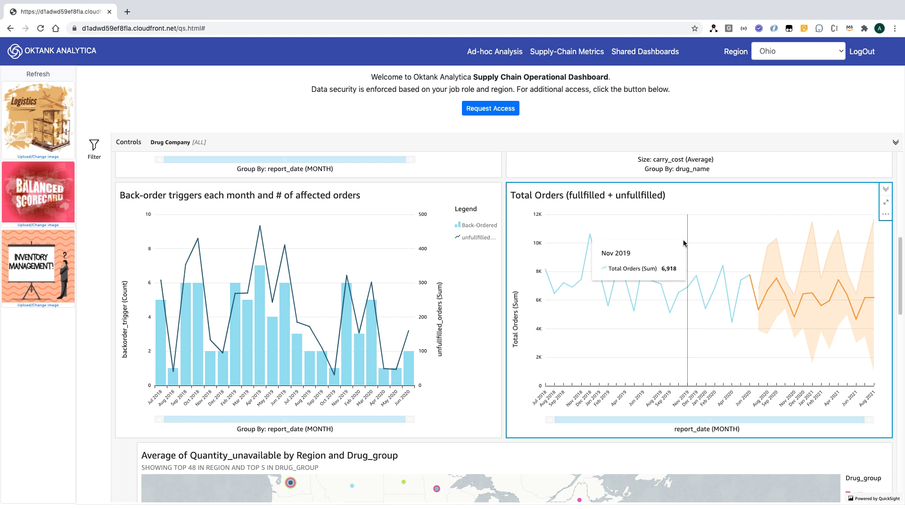
{"action": "mouse_move", "coordinate": [707, 322]}
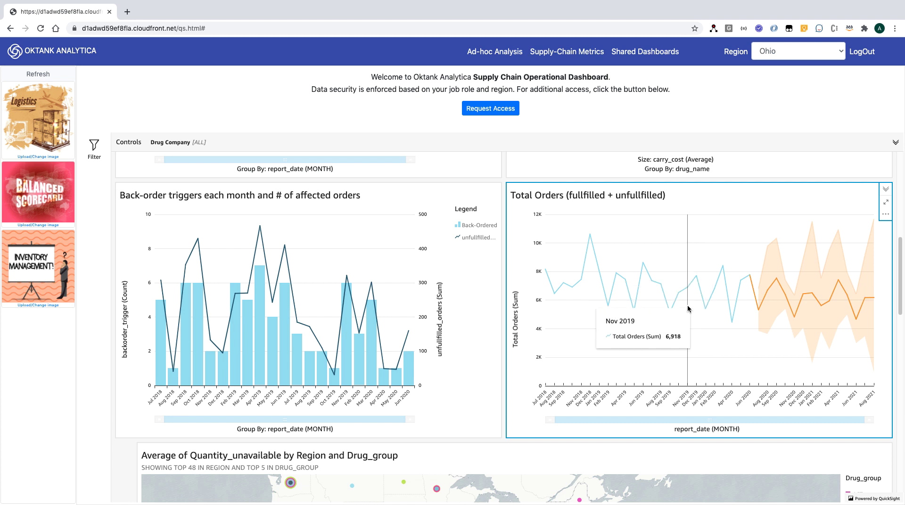
{"action": "mouse_move", "coordinate": [811, 307]}
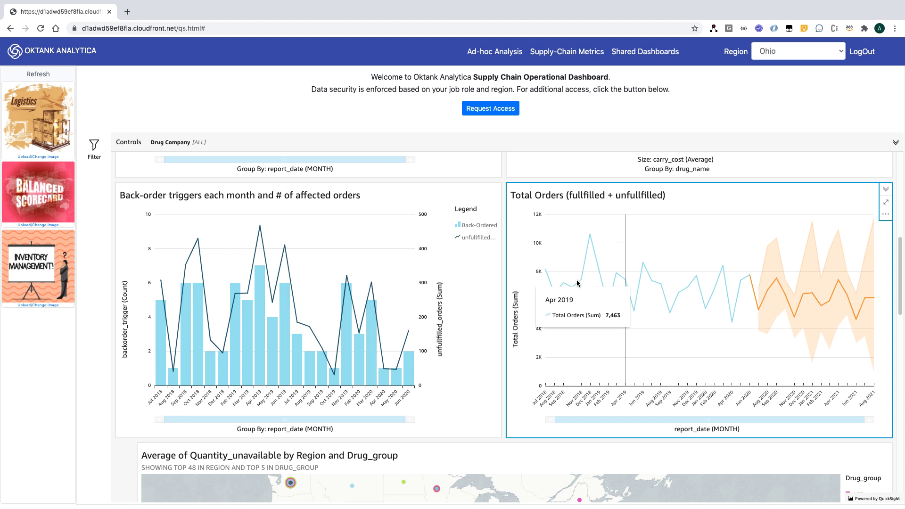
{"action": "left_click", "coordinate": [592, 239]}
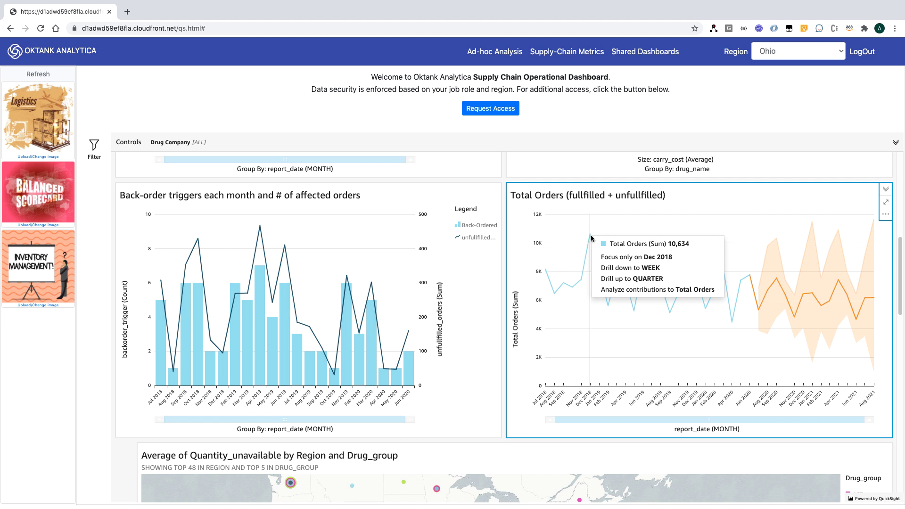
Analyze Dec 2018 Total Orders top contributors by diagnostic_code, drug_company, drug_group and region
{"action": "left_click", "coordinate": [610, 293]}
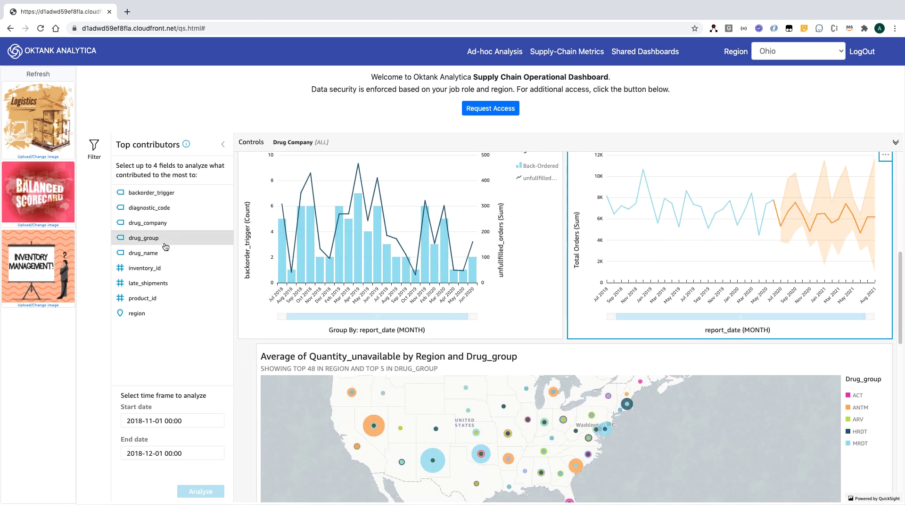
{"action": "left_click", "coordinate": [155, 209]}
{"action": "left_click", "coordinate": [155, 222]}
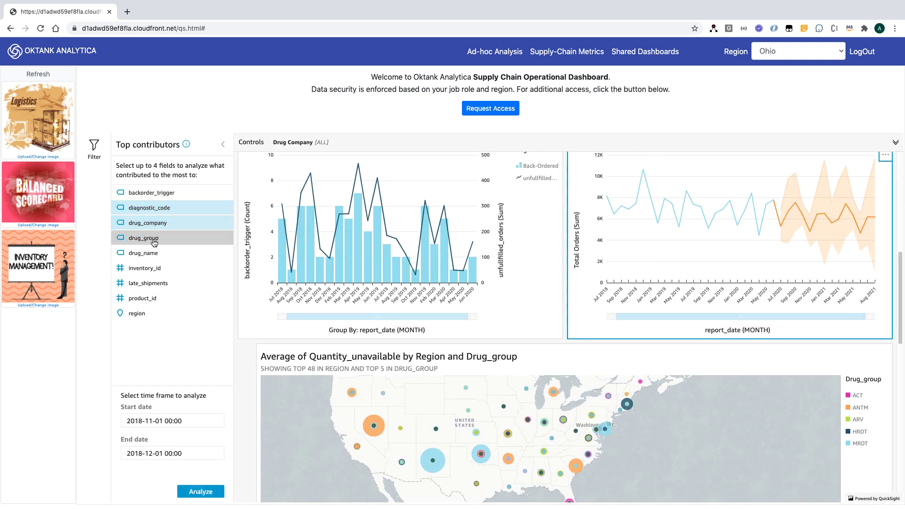
{"action": "left_click", "coordinate": [154, 241]}
{"action": "left_click", "coordinate": [153, 314]}
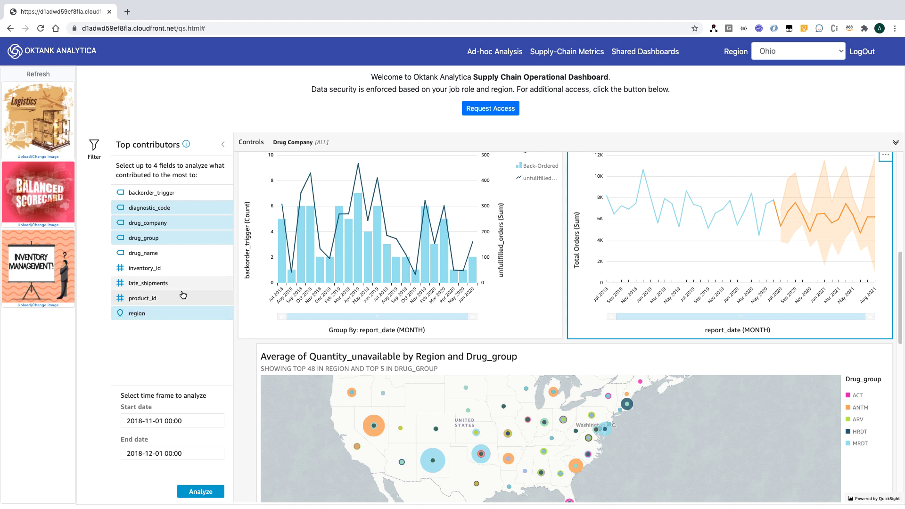
{"action": "left_click", "coordinate": [202, 492]}
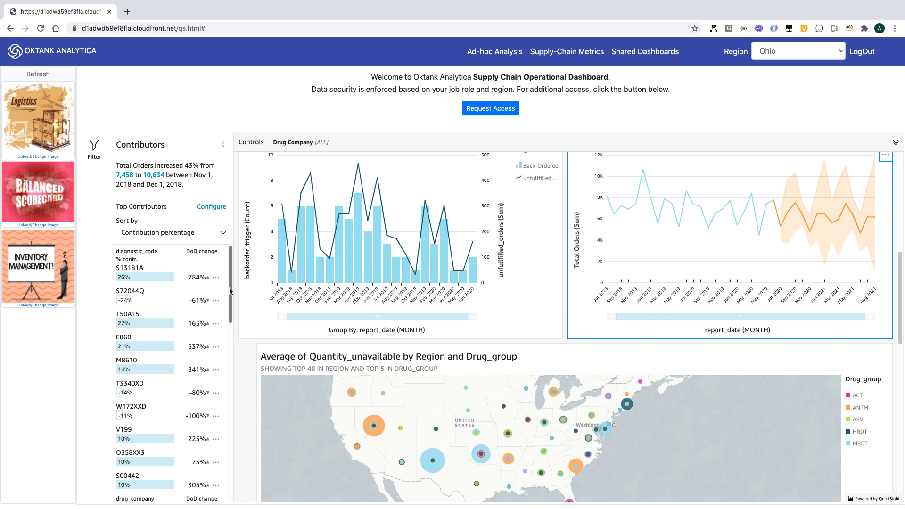
{"action": "left_click_drag", "start_coordinate": [230, 290], "coordinate": [227, 444]}
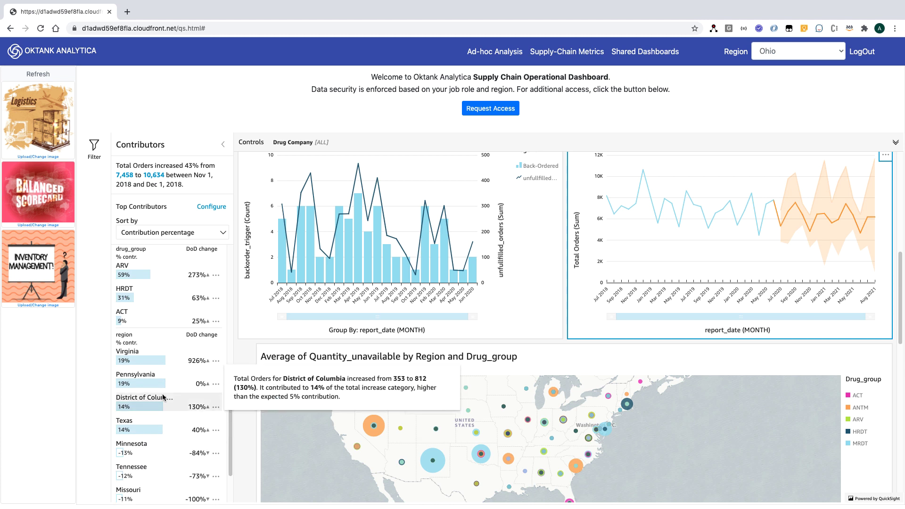
{"action": "mouse_move", "coordinate": [144, 366]}
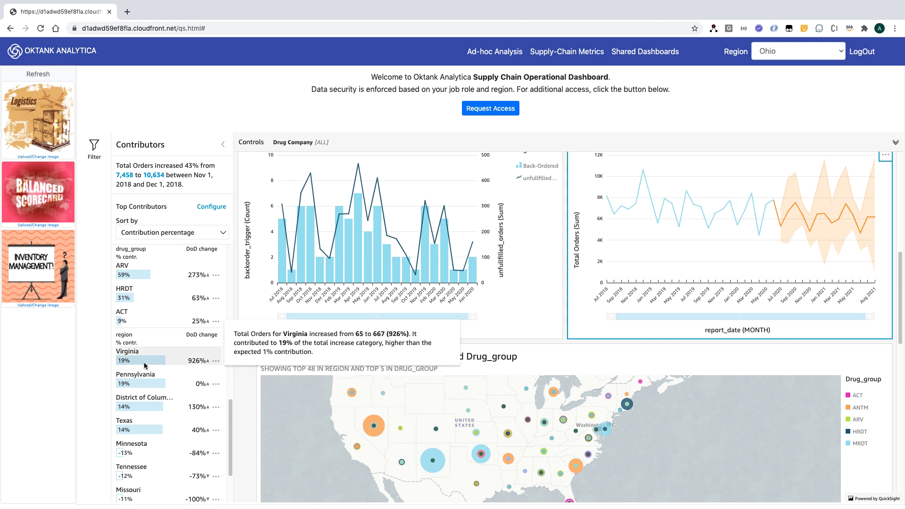
{"action": "mouse_move", "coordinate": [148, 383]}
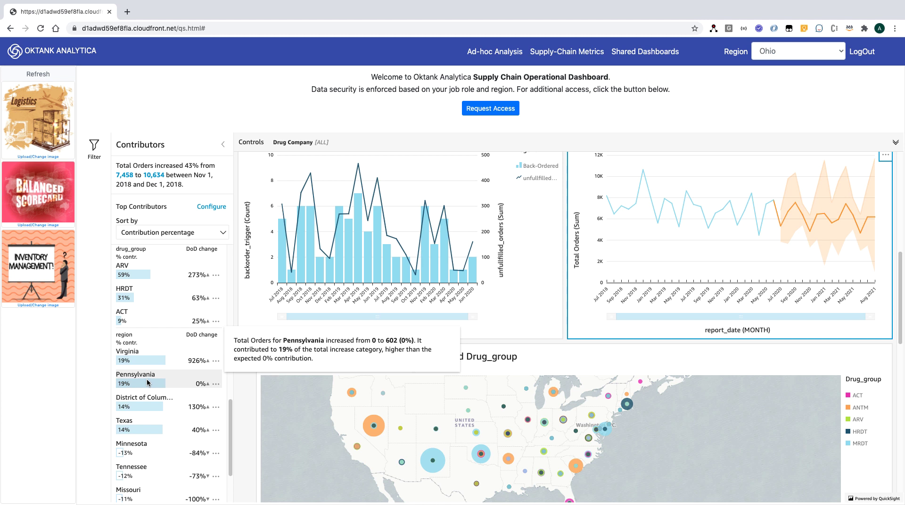
Collapse the Contributors results and close the Top contributors panel
{"action": "left_click", "coordinate": [222, 147]}
{"action": "left_click", "coordinate": [223, 146]}
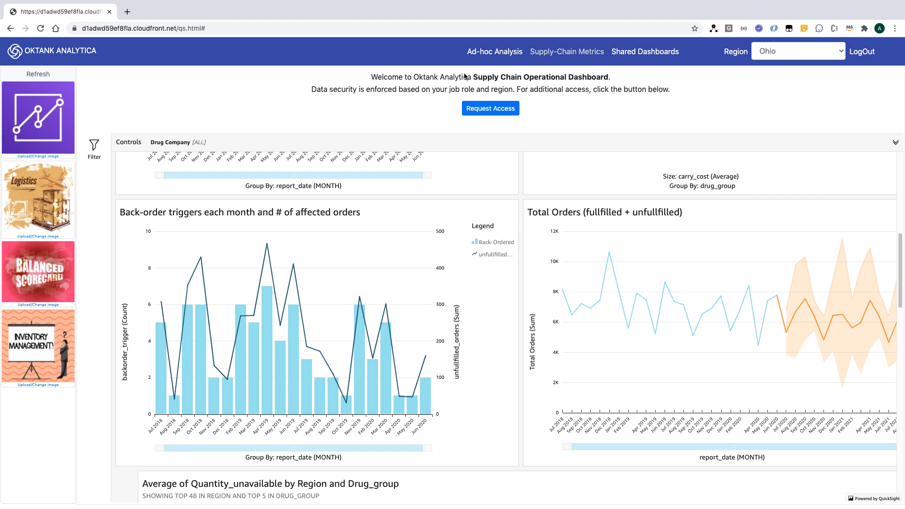
Start a new analysis from Ad-hoc Analysis > Analyses and pick the Supply-Chain dataset
{"action": "left_click", "coordinate": [487, 53]}
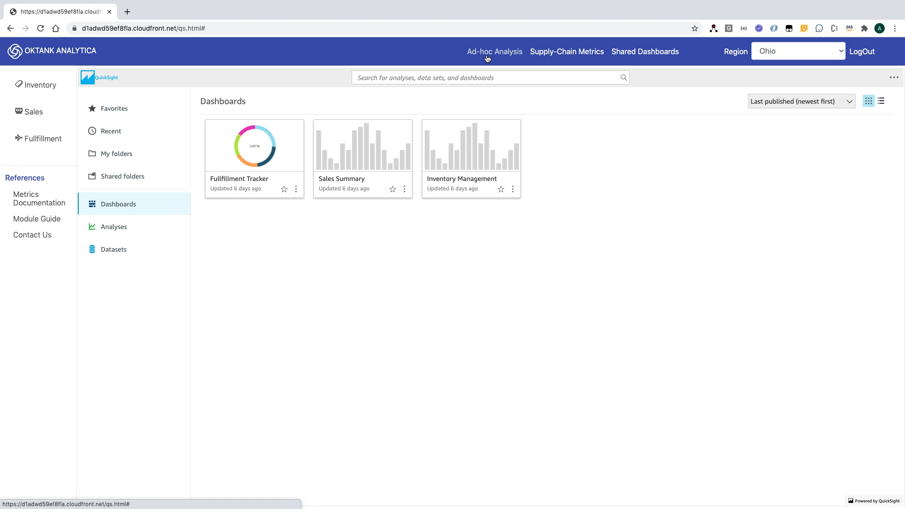
{"action": "left_click", "coordinate": [128, 231]}
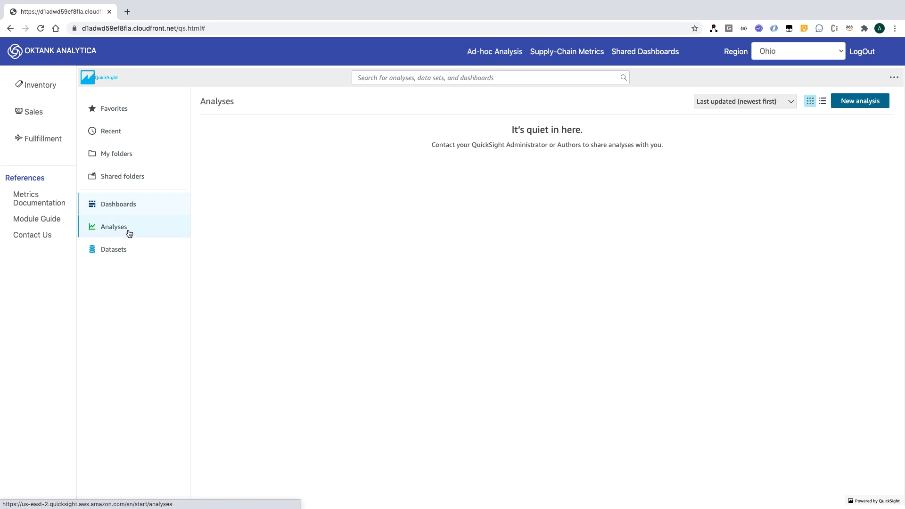
{"action": "left_click", "coordinate": [854, 106]}
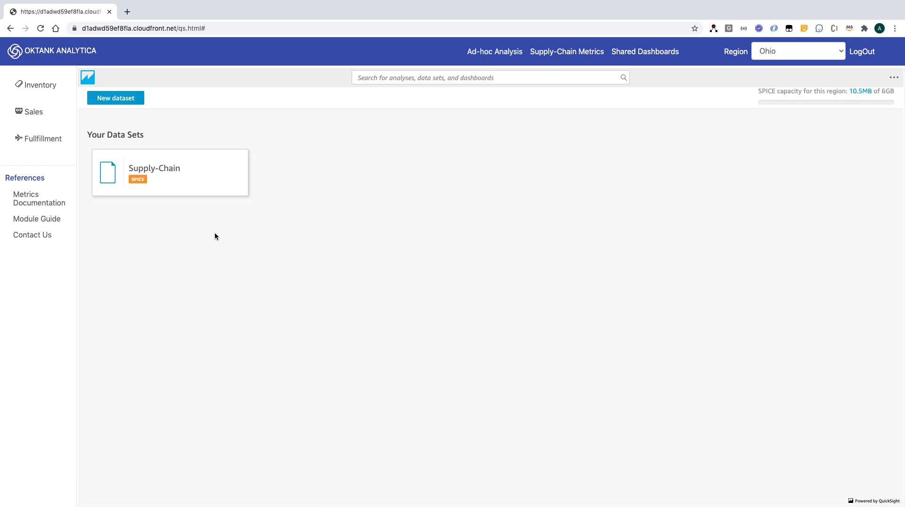
{"action": "left_click", "coordinate": [180, 184]}
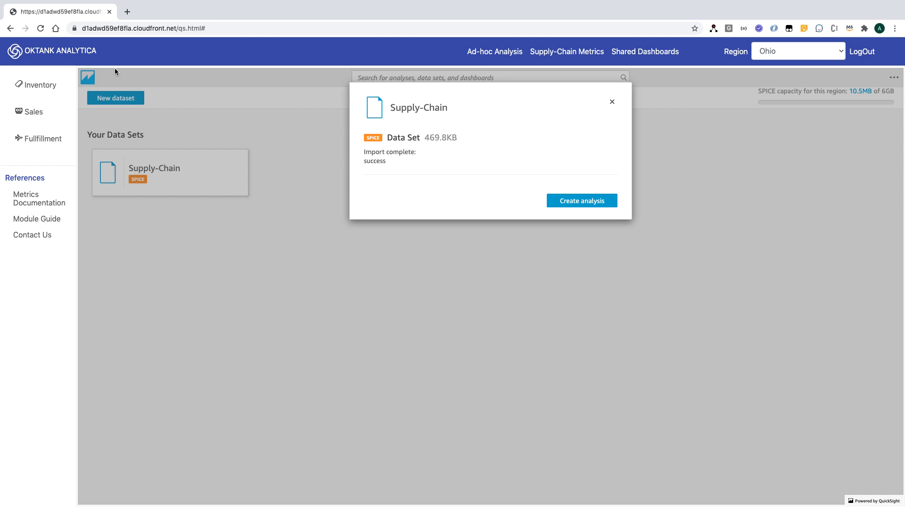
Create the analysis from the Supply-Chain SPICE dataset, opening Sheet 1 with an empty AutoGraph visual
{"action": "left_click", "coordinate": [576, 202]}
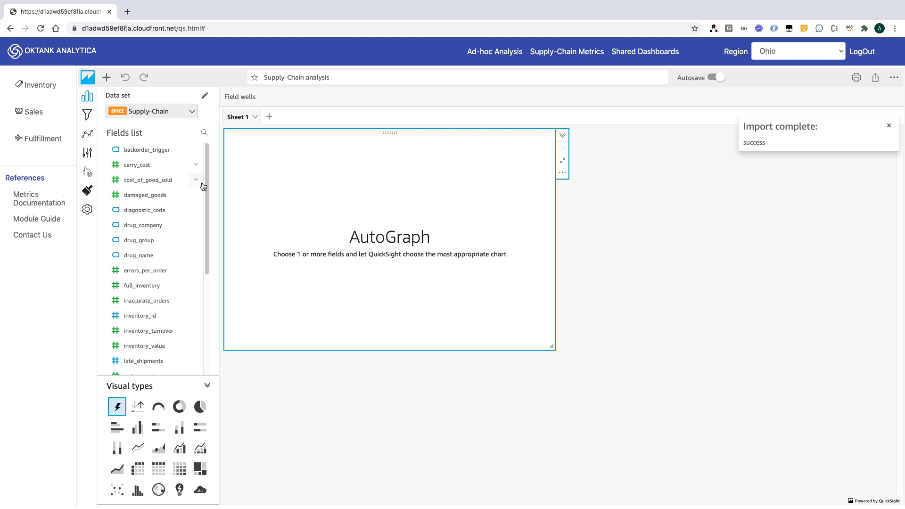
Chart Sum of carry_cost against report_date aggregated by Month as a line
{"action": "left_click_drag", "start_coordinate": [206, 209], "coordinate": [208, 313]}
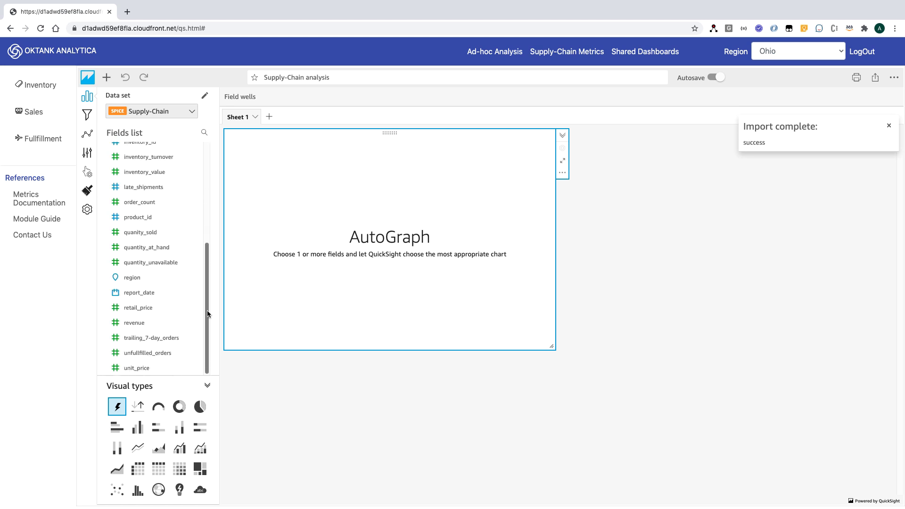
{"action": "left_click", "coordinate": [141, 292]}
{"action": "scroll", "coordinate": [201, 195], "scroll_direction": "up", "scroll_amount": 5}
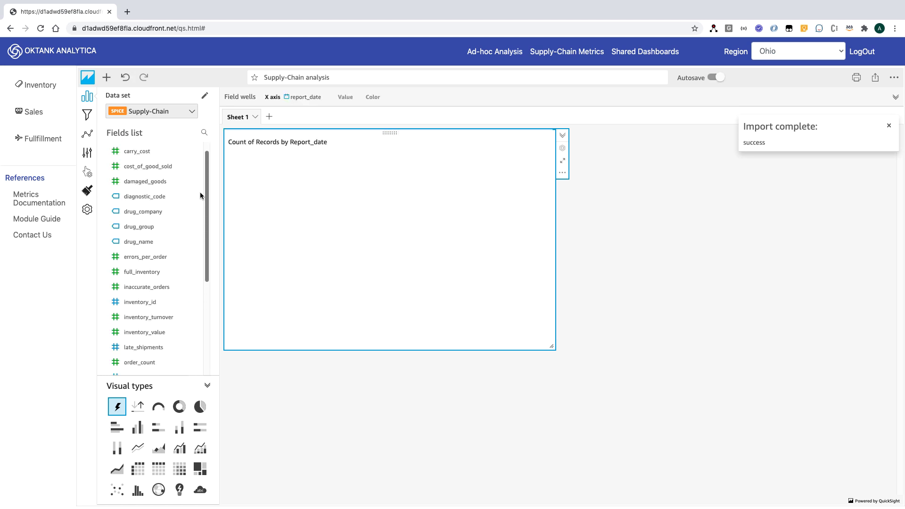
{"action": "scroll", "coordinate": [200, 195], "scroll_direction": "up", "scroll_amount": 1}
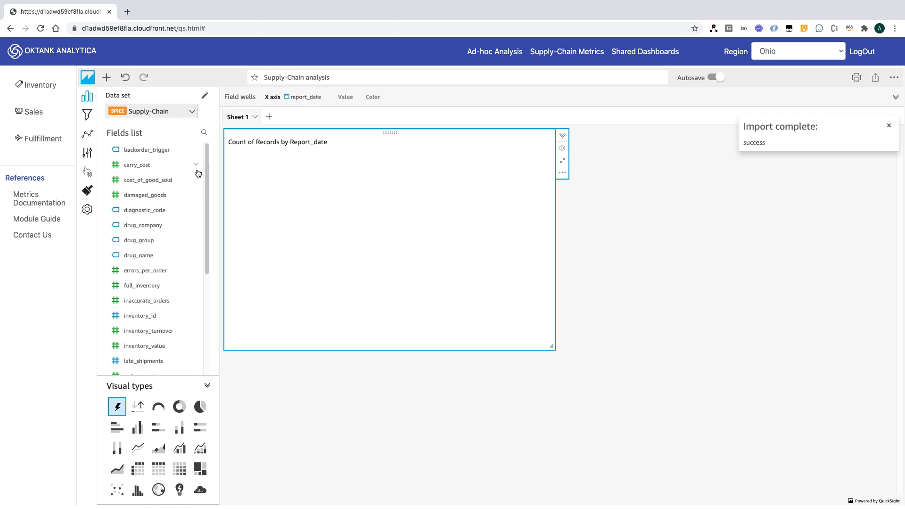
{"action": "left_click", "coordinate": [141, 165]}
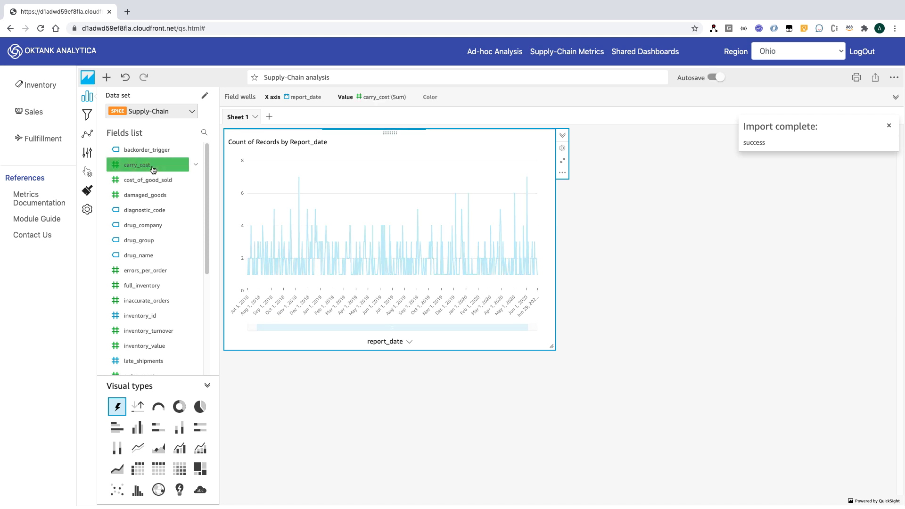
{"action": "left_click", "coordinate": [322, 103]}
{"action": "left_click", "coordinate": [340, 130]}
{"action": "mouse_move", "coordinate": [369, 152]}
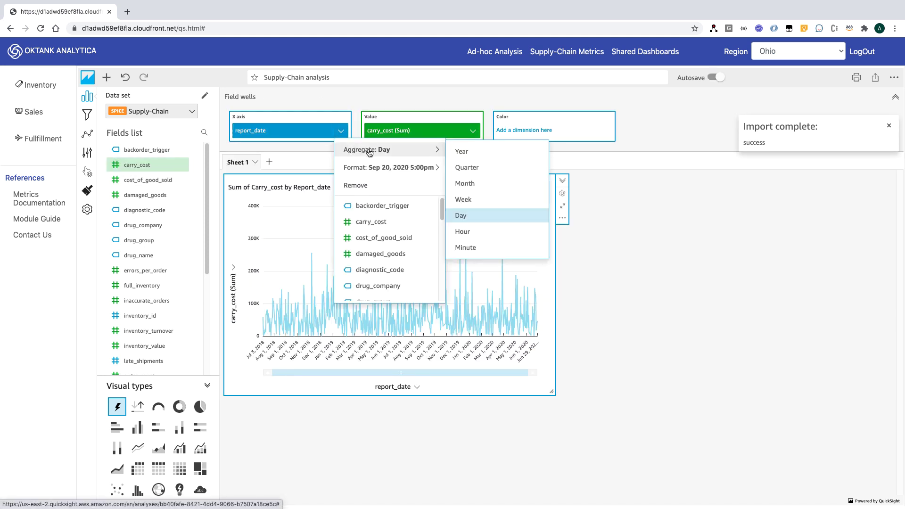
{"action": "left_click", "coordinate": [494, 184]}
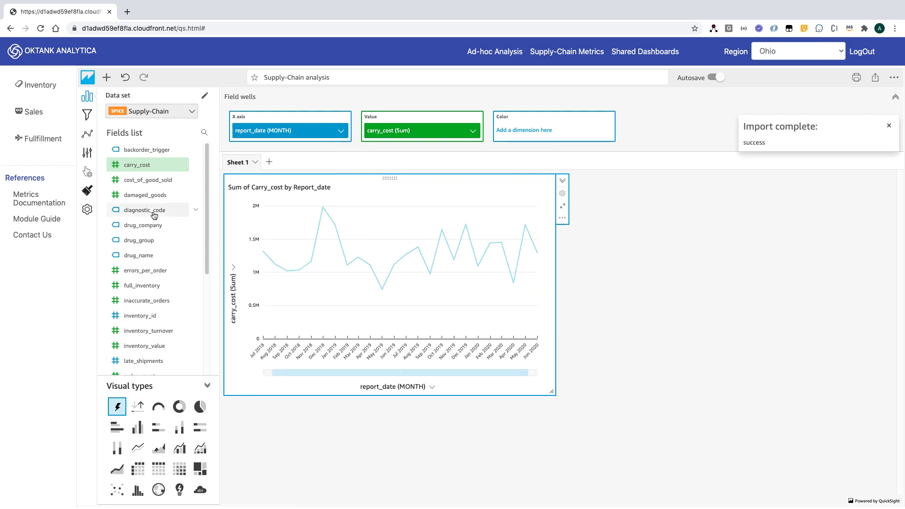
{"action": "scroll", "coordinate": [207, 236], "scroll_direction": "down", "scroll_amount": 1}
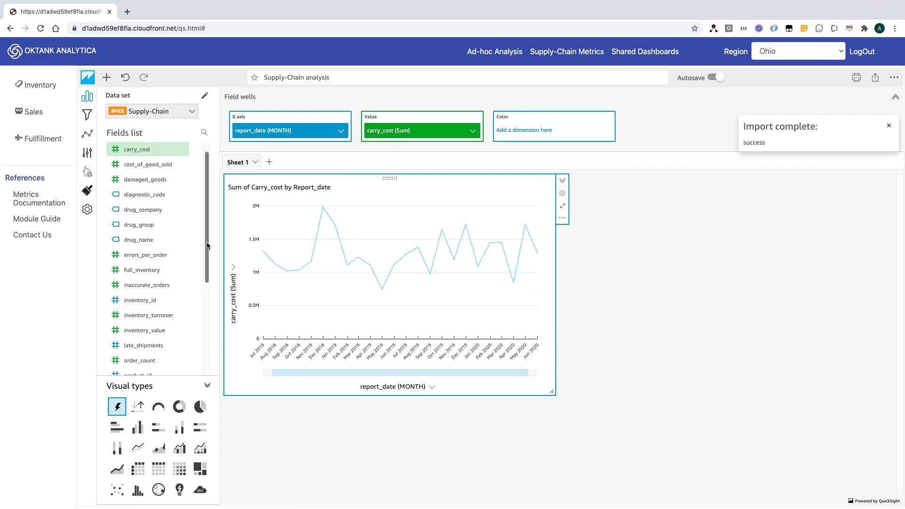
Add a new visual of Sum of revenue by drug_group displayed as a donut chart
{"action": "left_click", "coordinate": [106, 77]}
{"action": "left_click", "coordinate": [124, 95]}
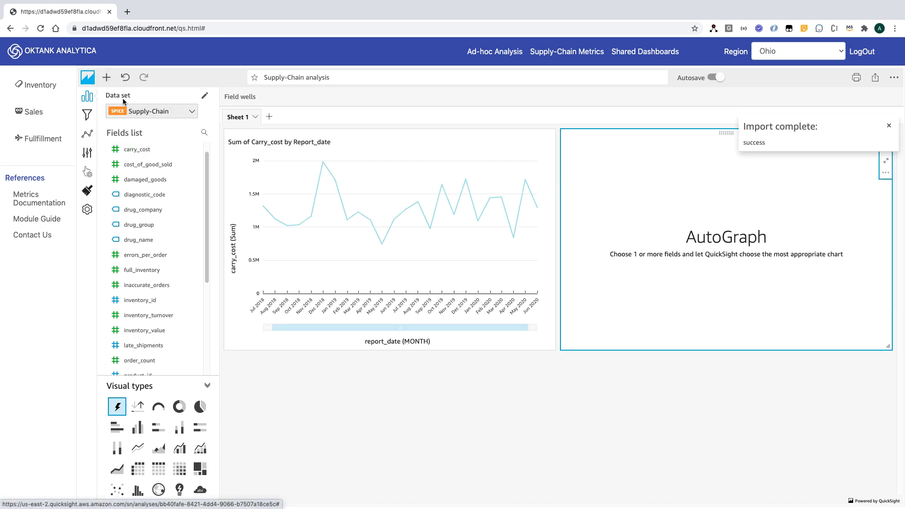
{"action": "left_click", "coordinate": [139, 226]}
{"action": "scroll", "coordinate": [206, 255], "scroll_direction": "down", "scroll_amount": 1}
{"action": "left_click_drag", "start_coordinate": [206, 255], "coordinate": [210, 327]}
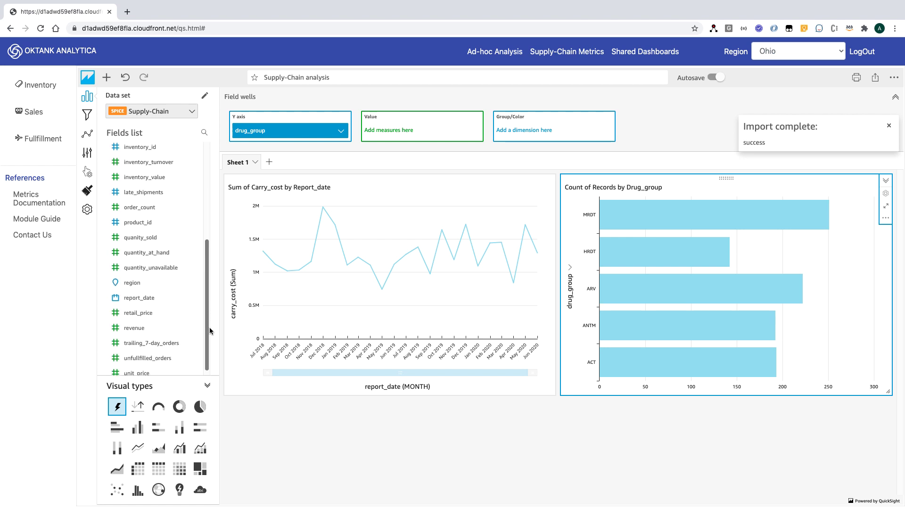
{"action": "left_click", "coordinate": [151, 328]}
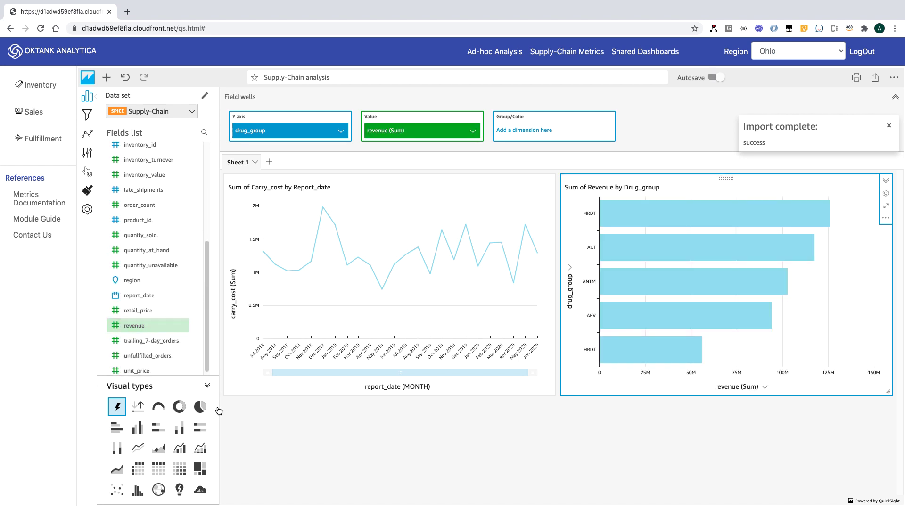
{"action": "left_click", "coordinate": [179, 411]}
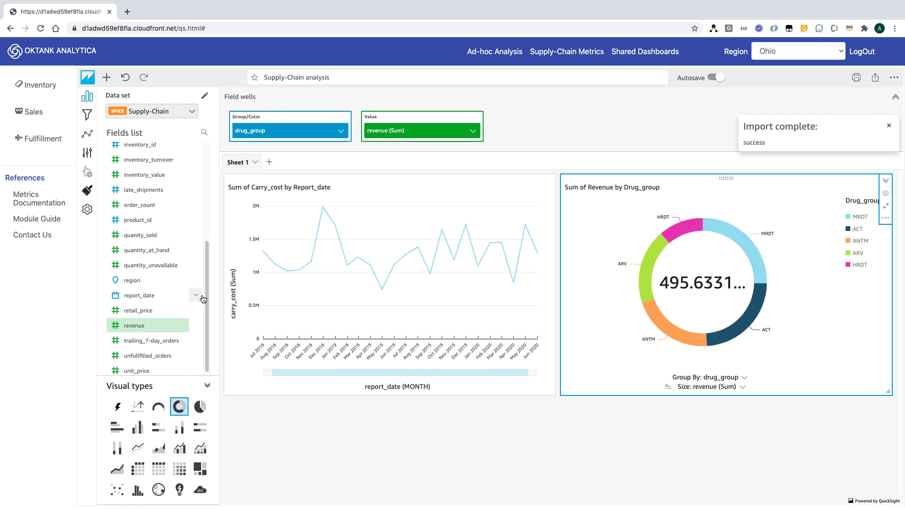
Duplicate the carry-cost line chart and make the copy plot cost_of_good_sold by report_date
{"action": "left_click", "coordinate": [490, 234]}
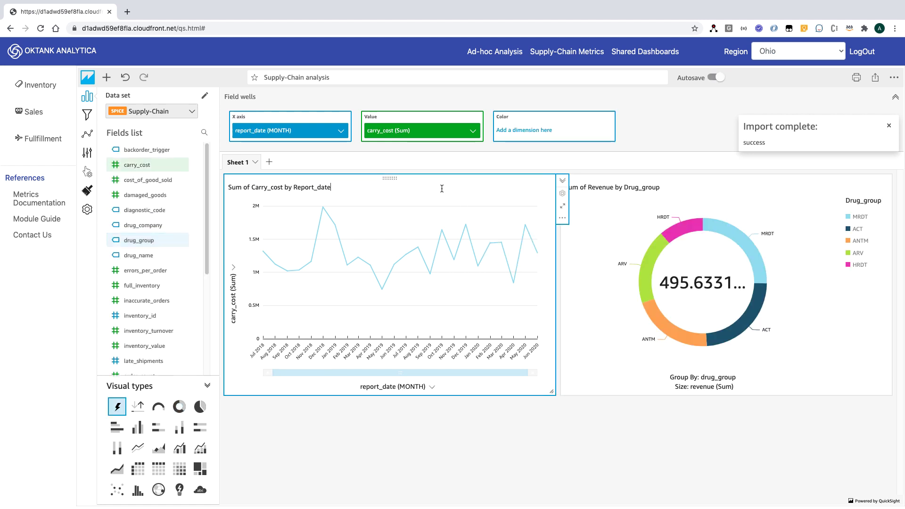
{"action": "left_click", "coordinate": [562, 219]}
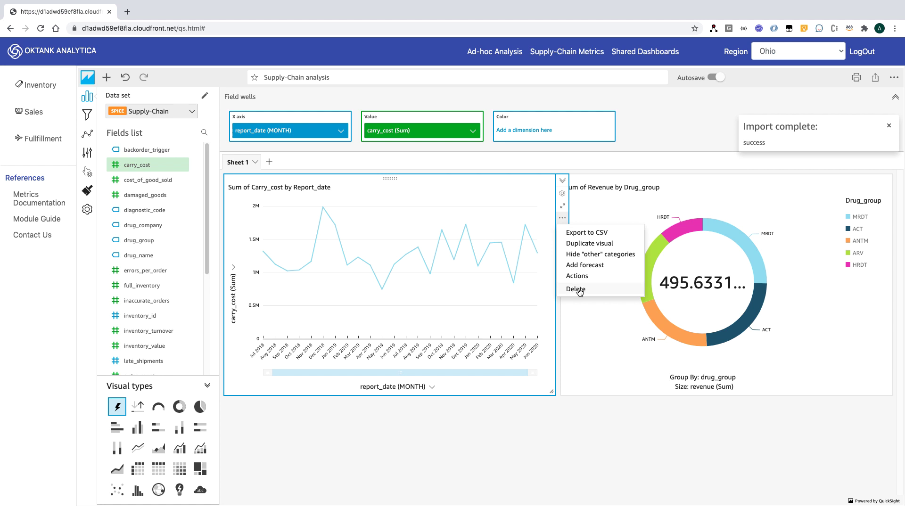
{"action": "left_click", "coordinate": [573, 245]}
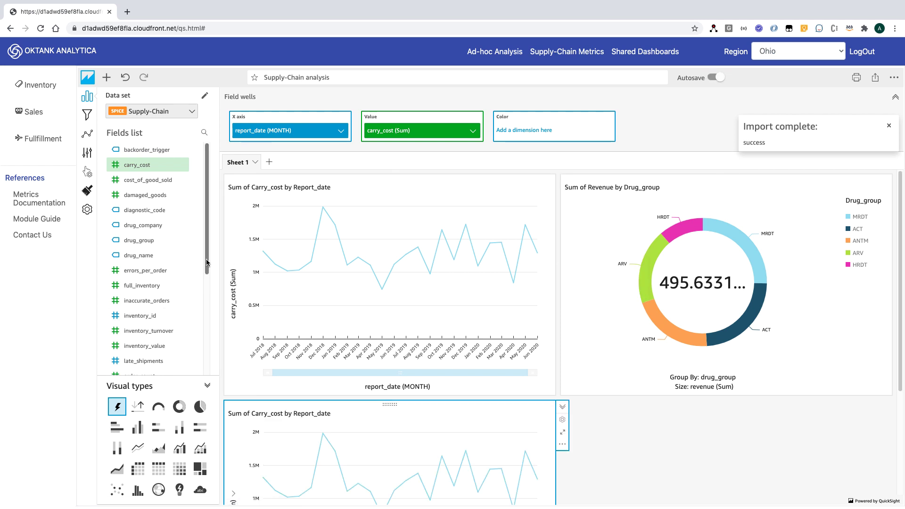
{"action": "scroll", "coordinate": [207, 262], "scroll_direction": "down", "scroll_amount": 3}
{"action": "scroll", "coordinate": [202, 246], "scroll_direction": "up", "scroll_amount": 3}
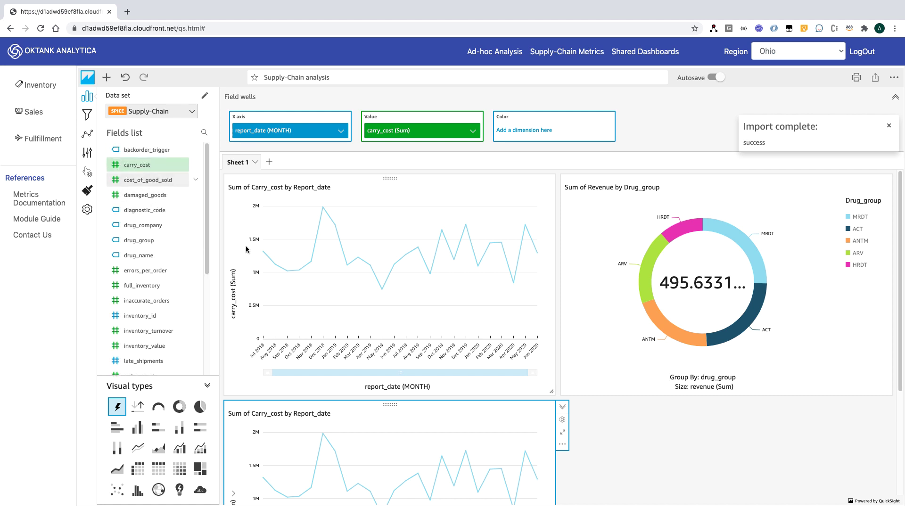
{"action": "left_click_drag", "start_coordinate": [142, 179], "coordinate": [405, 135]}
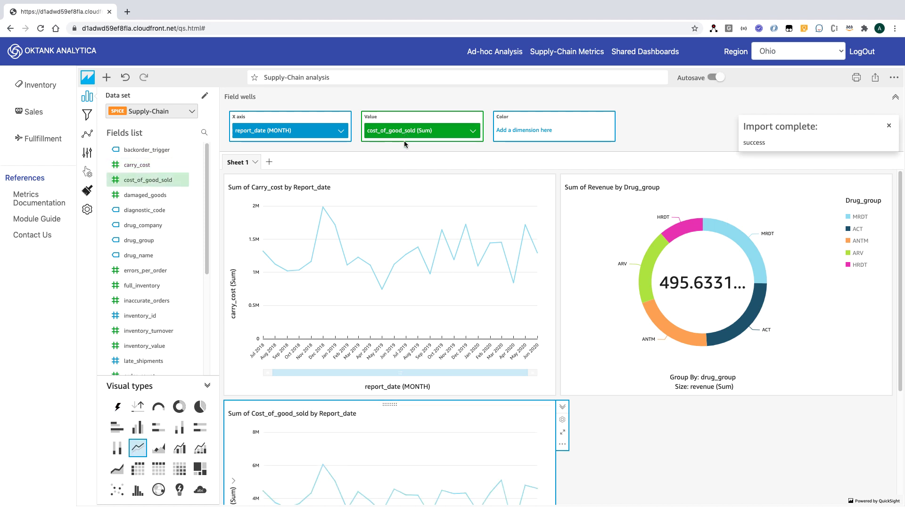
Show the suggested insights for the sheet's charts
{"action": "left_click", "coordinate": [87, 136]}
{"action": "scroll", "coordinate": [209, 164], "scroll_direction": "down", "scroll_amount": 10}
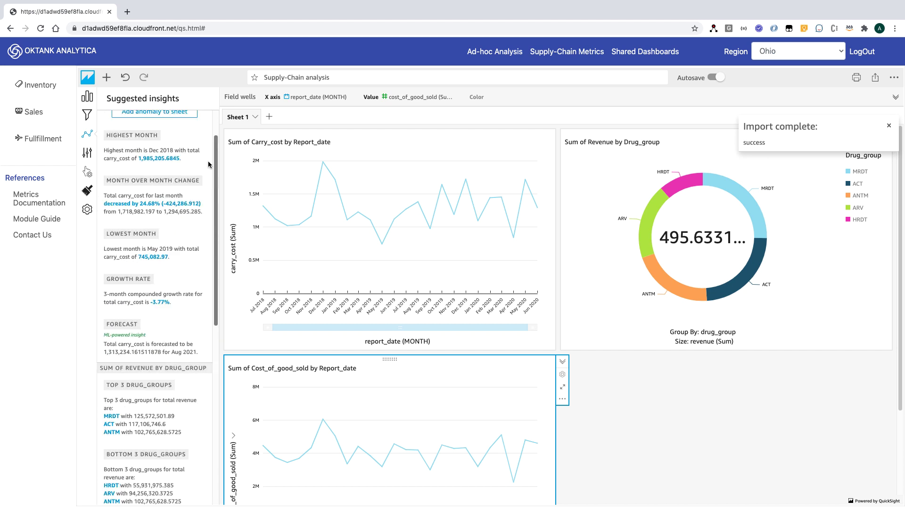
{"action": "scroll", "coordinate": [209, 164], "scroll_direction": "up", "scroll_amount": 2}
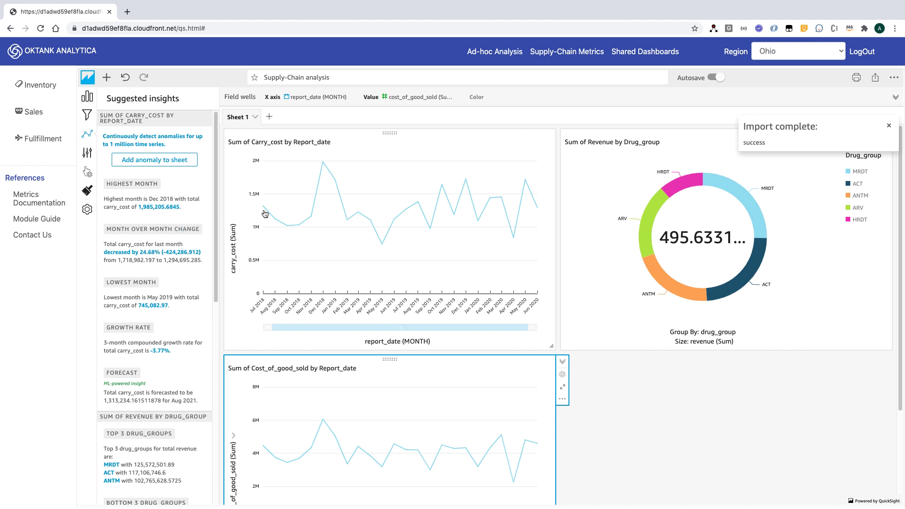
Focus the carry-cost chart on Jul 2018–Aug 2019 around its Dec 2018 peak, then highlight the top 3 drug groups
{"action": "left_click", "coordinate": [160, 184]}
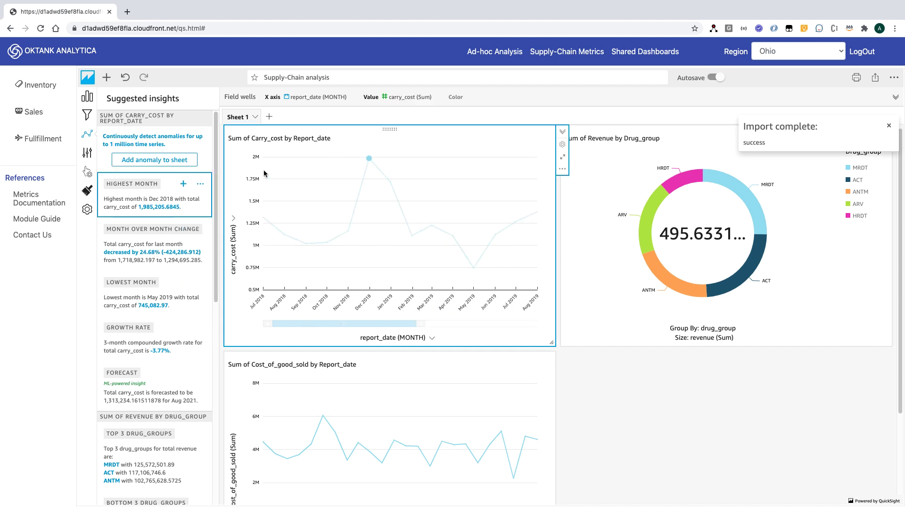
{"action": "mouse_move", "coordinate": [369, 162]}
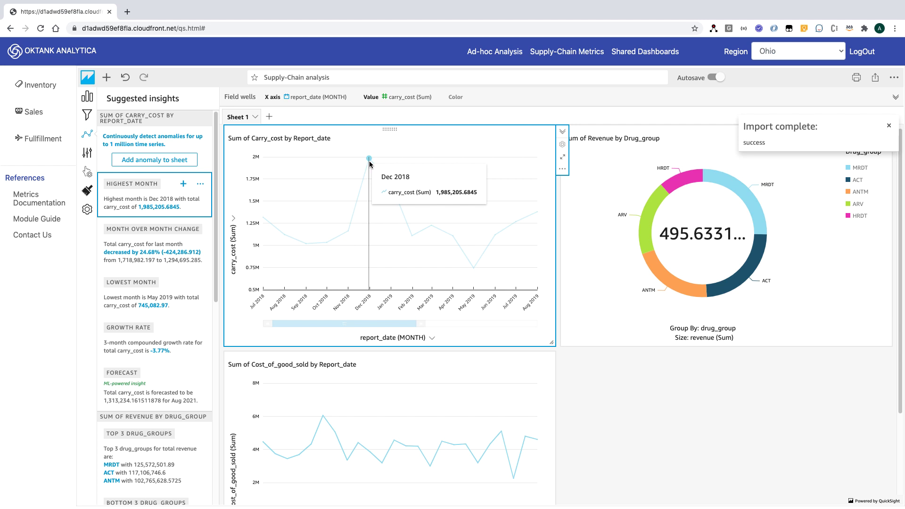
{"action": "left_click_drag", "start_coordinate": [213, 274], "coordinate": [216, 346]}
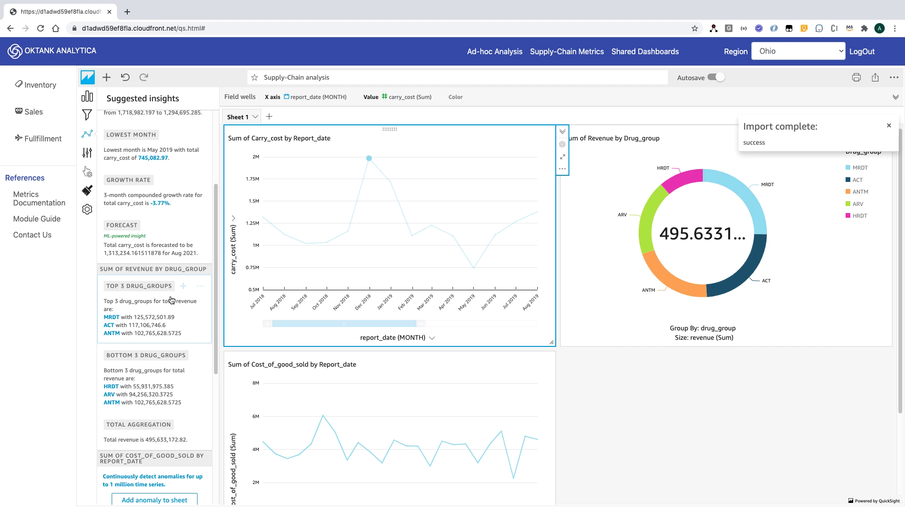
{"action": "left_click", "coordinate": [173, 295]}
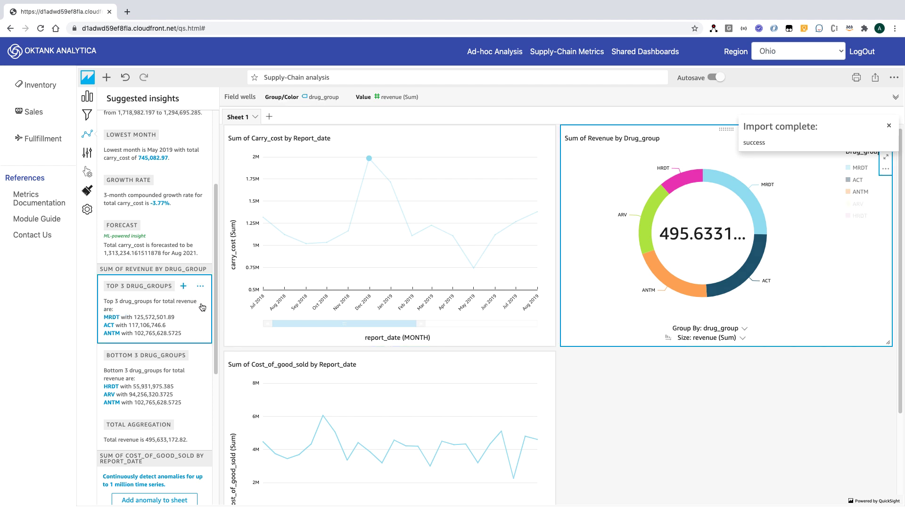
{"action": "left_click_drag", "start_coordinate": [215, 324], "coordinate": [214, 471]}
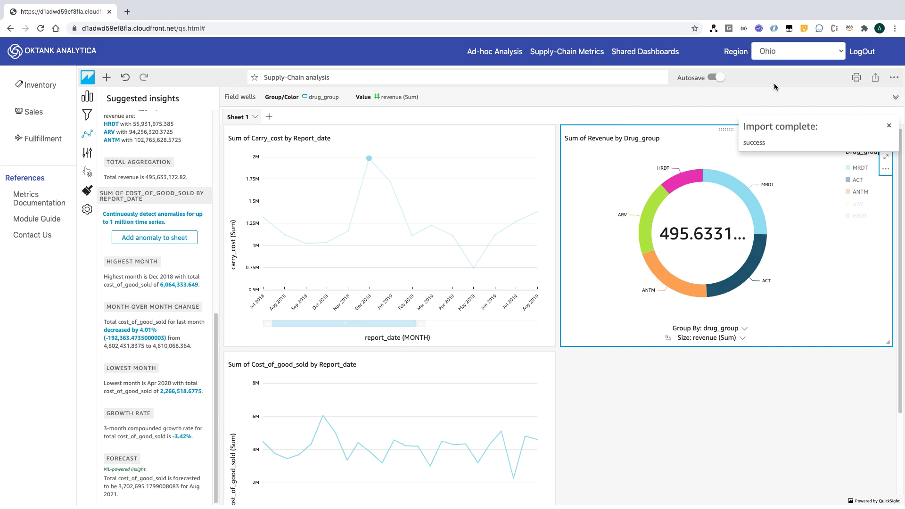
Publish the analysis as a new dashboard named 'demo-dashboard'
{"action": "left_click", "coordinate": [875, 77]}
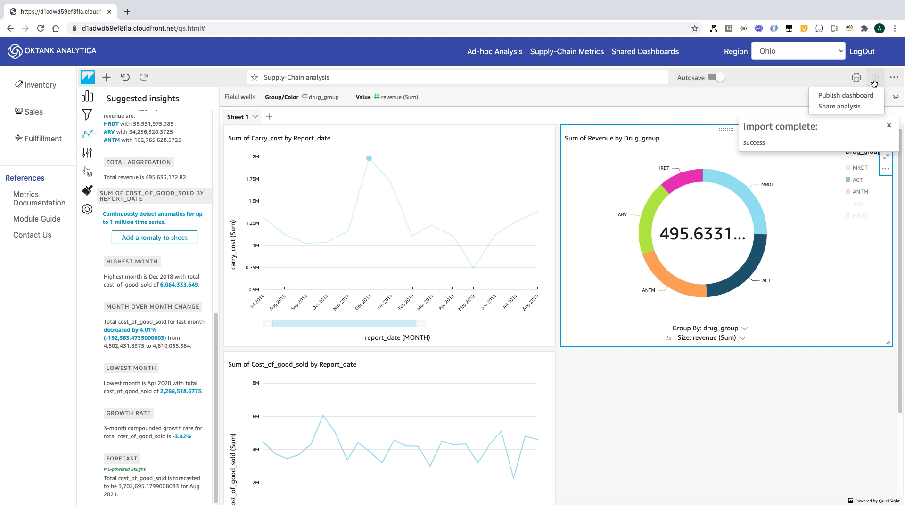
{"action": "left_click", "coordinate": [840, 96]}
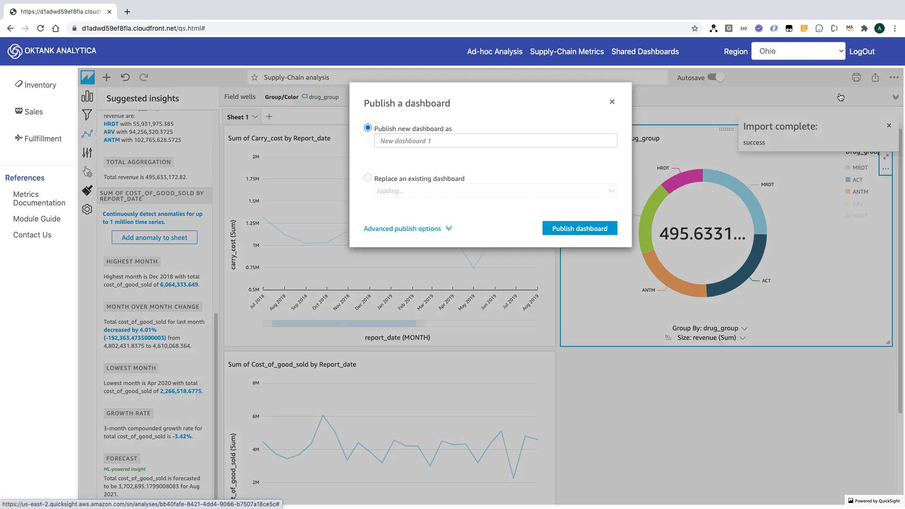
{"action": "left_click", "coordinate": [436, 140]}
{"action": "type", "text": "demo"}
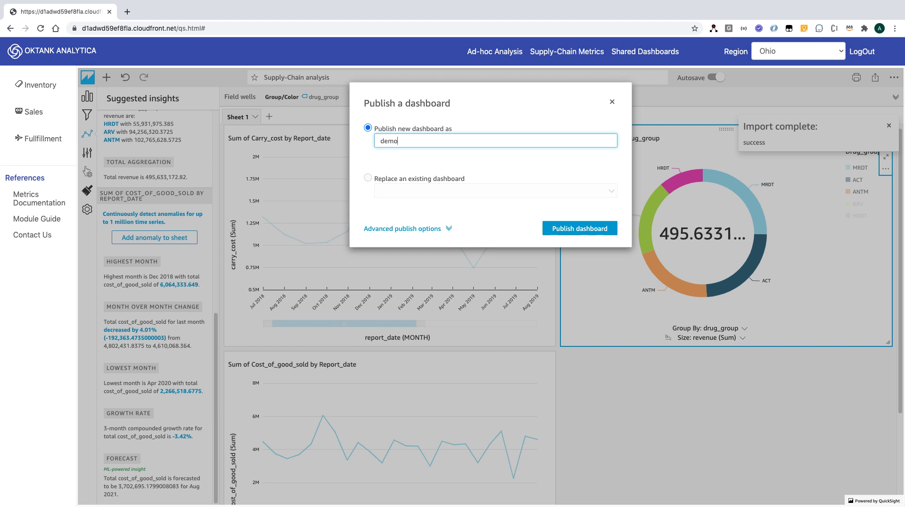
{"action": "type", "text": "-dashbapord"}
{"action": "key", "text": "BackSpace"}
{"action": "type", "text": "oard"}
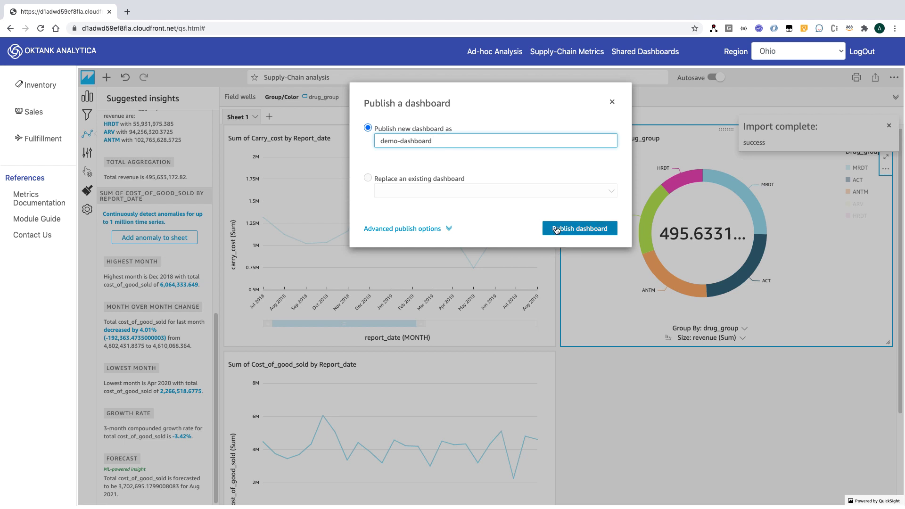
{"action": "left_click", "coordinate": [556, 229]}
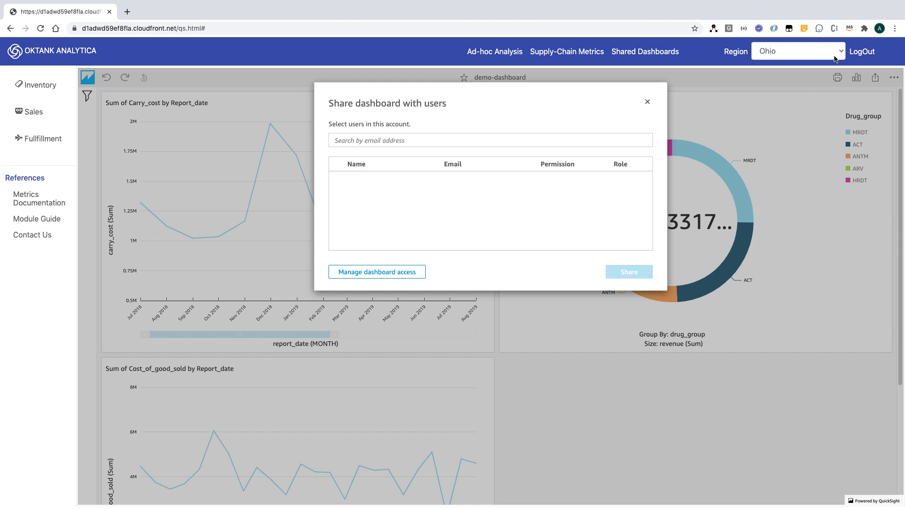
Log out of the author session and sign in with the other tenant's saved reader username and password
{"action": "left_click", "coordinate": [862, 55]}
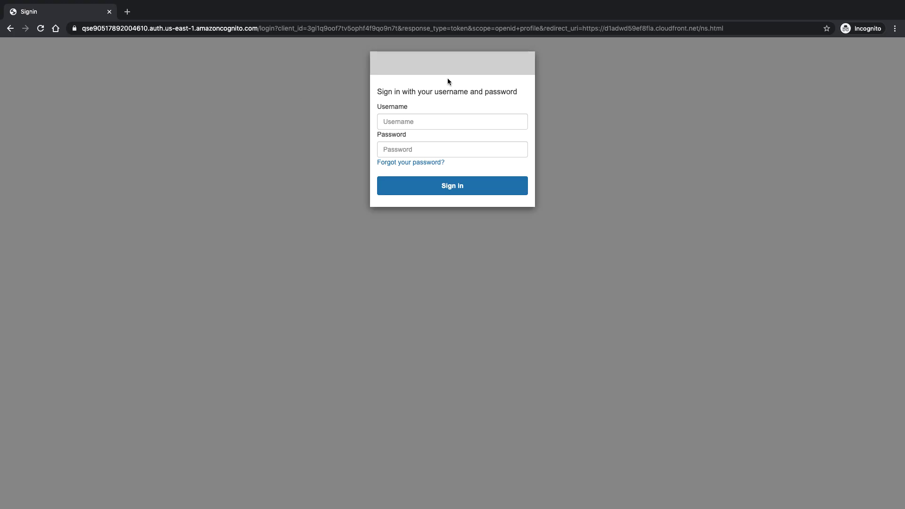
{"action": "left_click", "coordinate": [419, 124]}
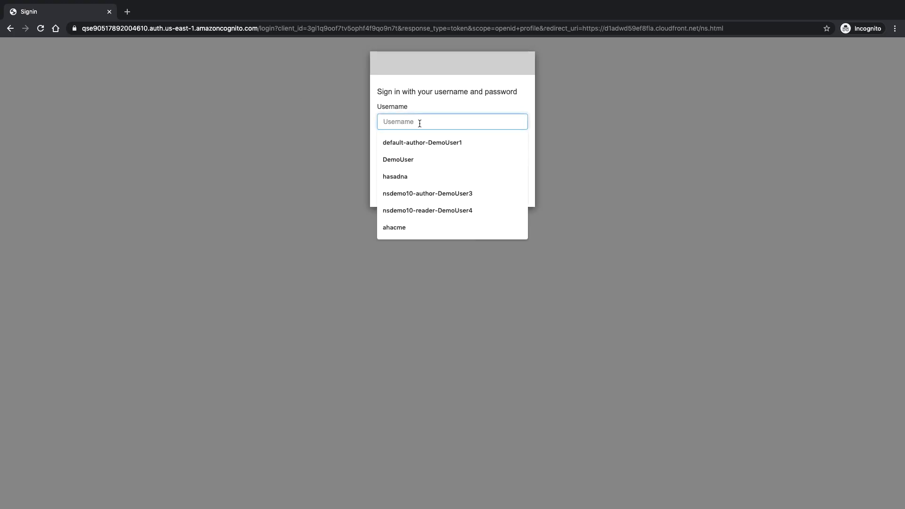
{"action": "left_click", "coordinate": [427, 210]}
{"action": "left_click", "coordinate": [403, 150]}
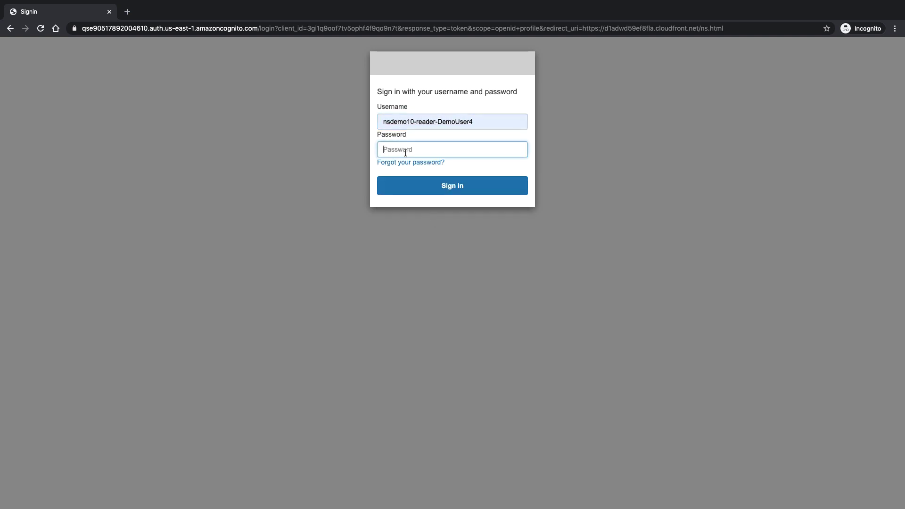
{"action": "type", "text": "••"}
{"action": "left_click", "coordinate": [454, 185]}
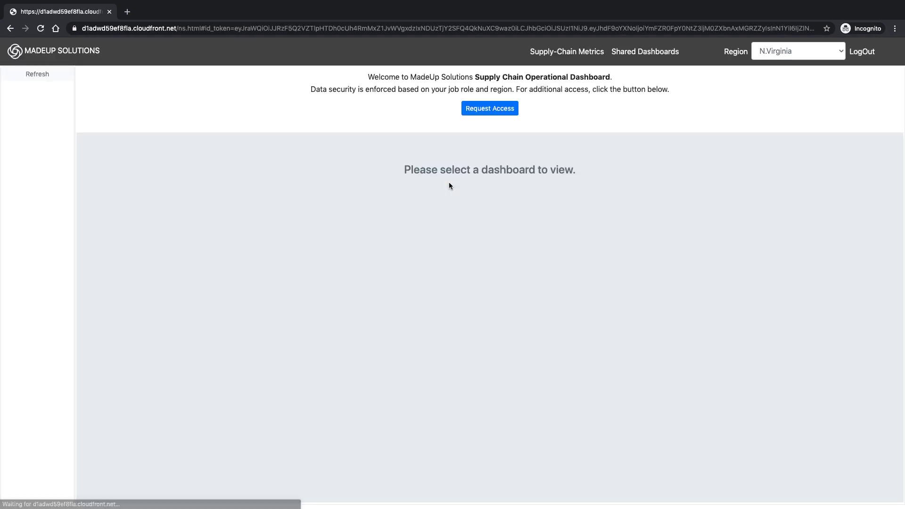
Change the portal region from N.Virginia to Ohio
{"action": "left_click", "coordinate": [774, 53]}
{"action": "left_click", "coordinate": [775, 63]}
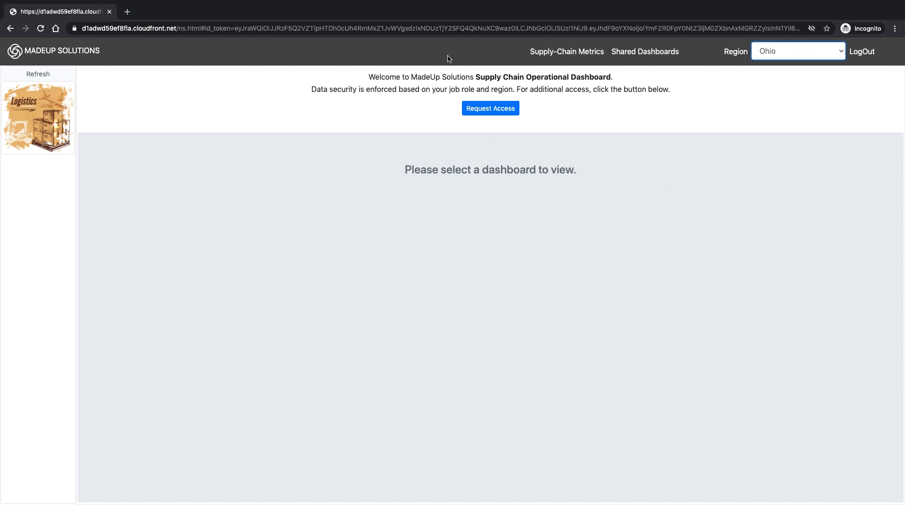
Open the Logistics dashboard from the left sidebar
{"action": "left_click", "coordinate": [39, 127]}
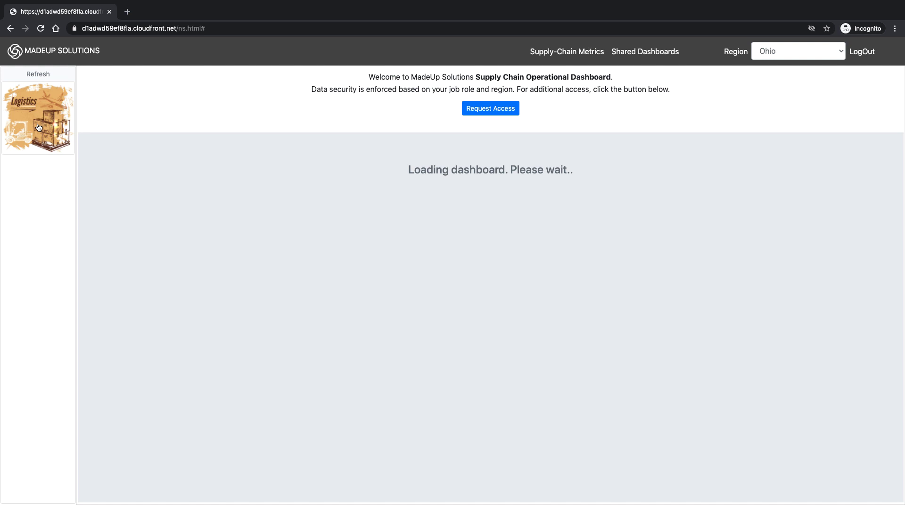